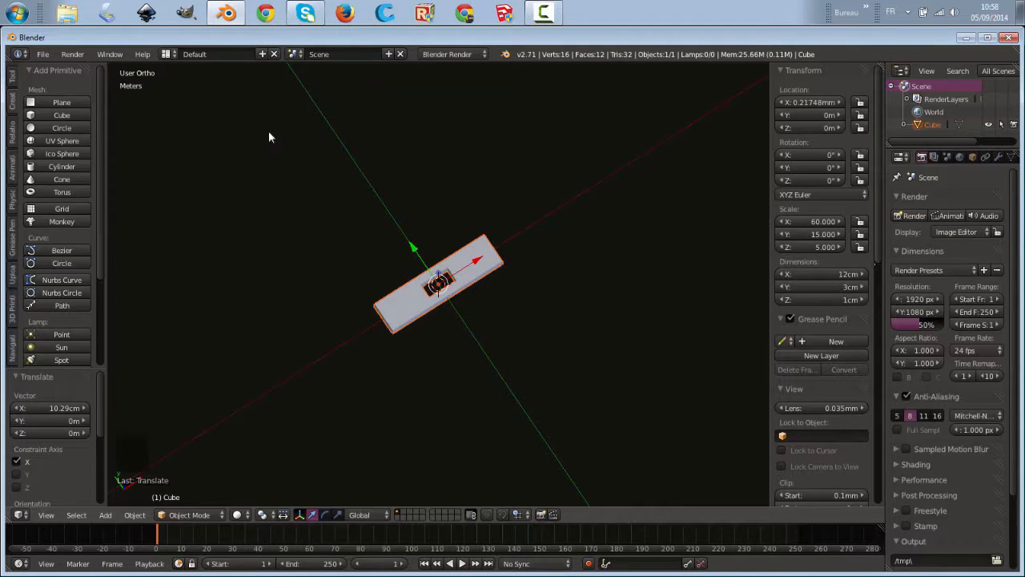
Add a cylinder mesh at the origin, working in the orthographic top view of the holed block
scroll(436, 204, up, 4)
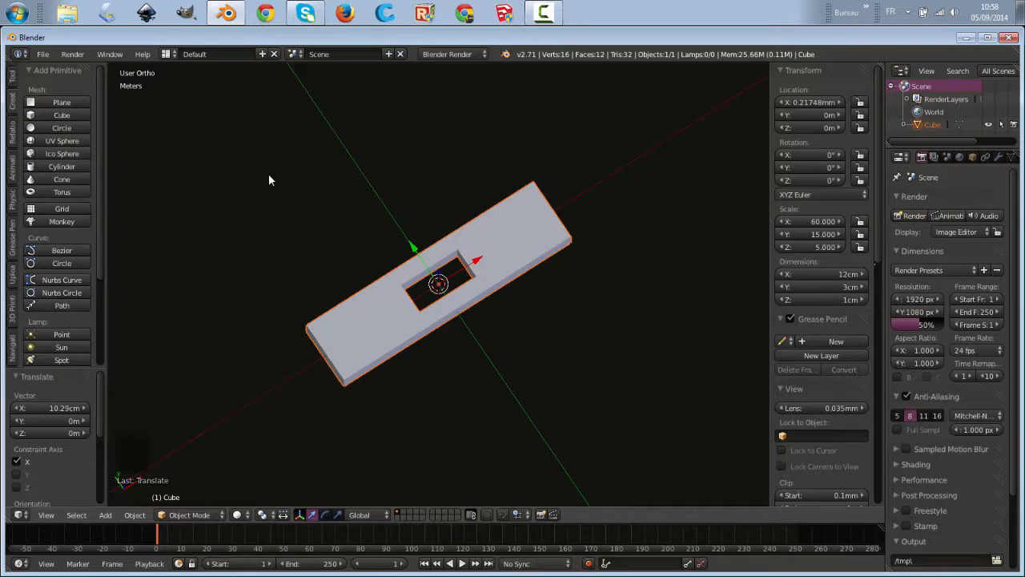
key(KP_5)
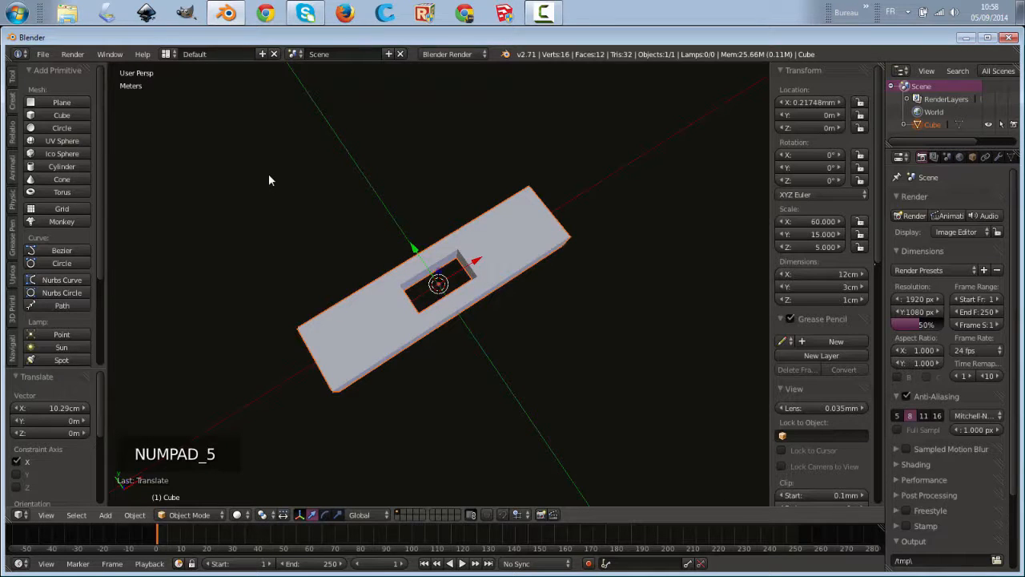
key(KP_5)
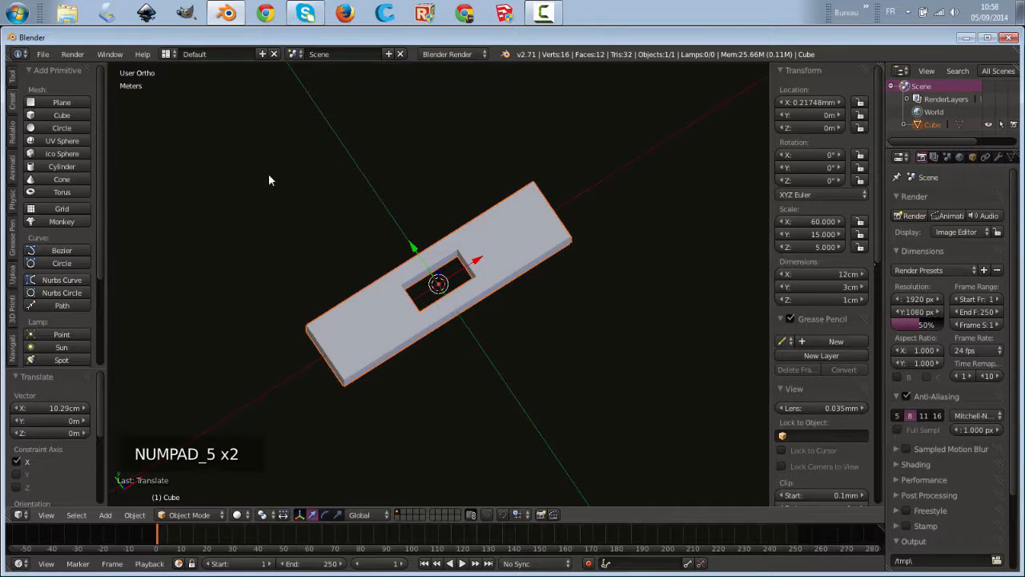
key(KP_7)
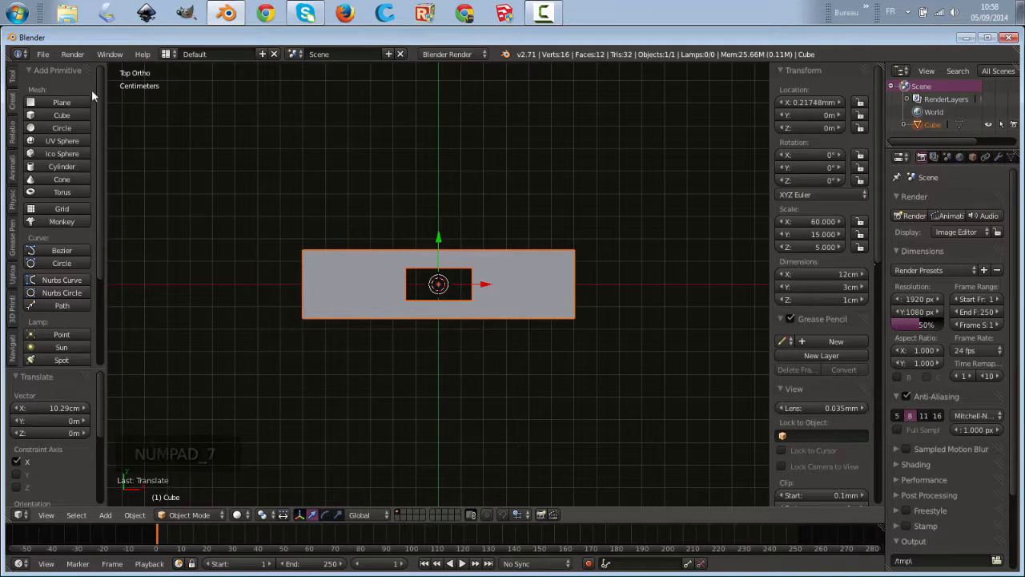
click(54, 168)
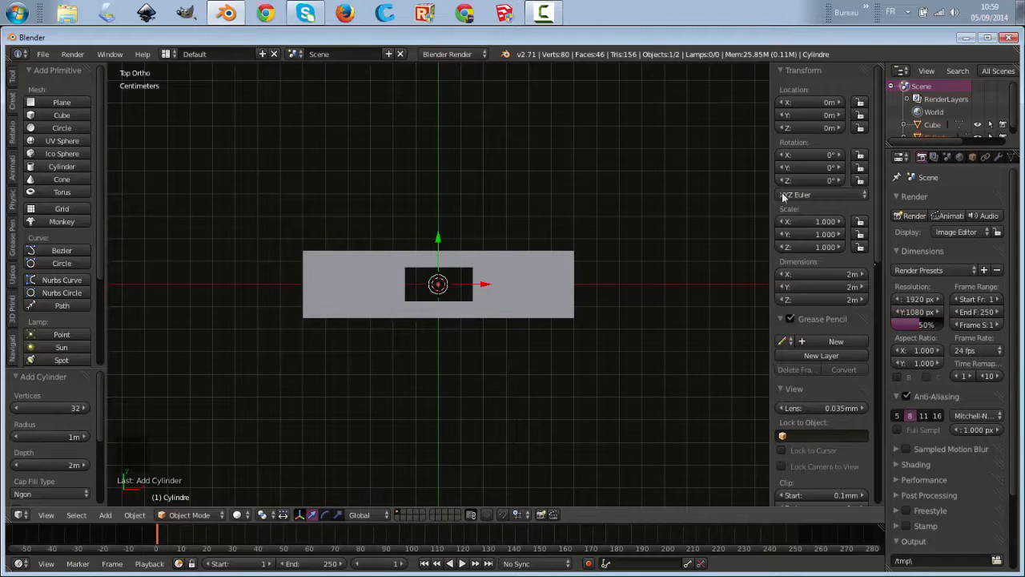
Set the cylinder's dimensions to 5 mm in X, 5 mm in Y and 25 mm in Z
click(845, 274)
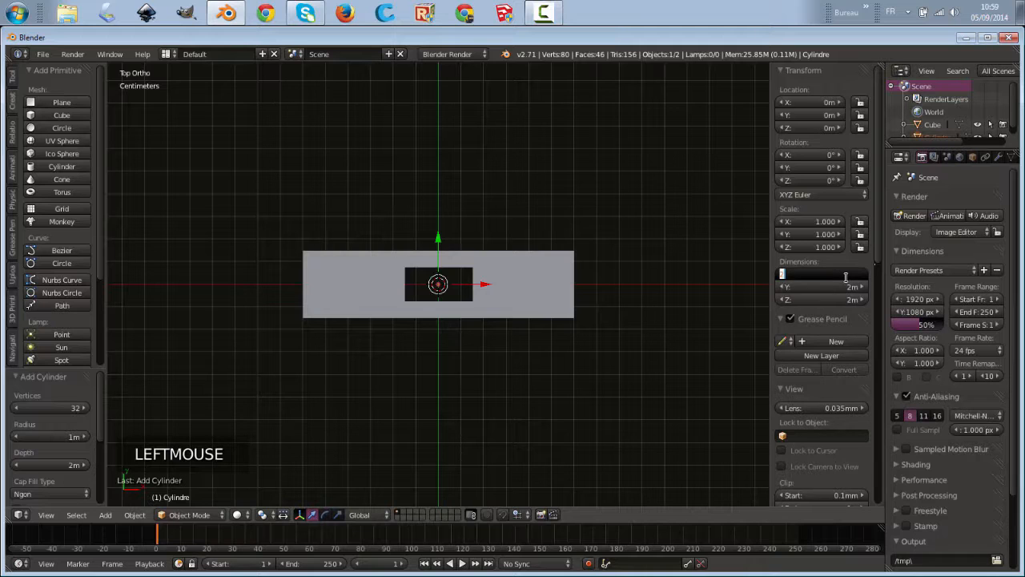
text(5mm)
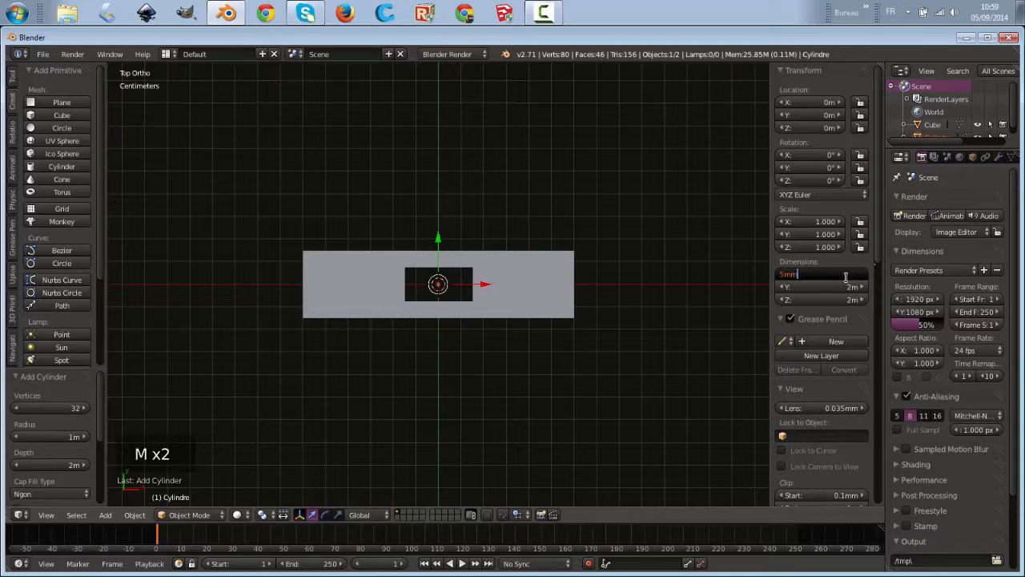
click(845, 286)
text(5mm)
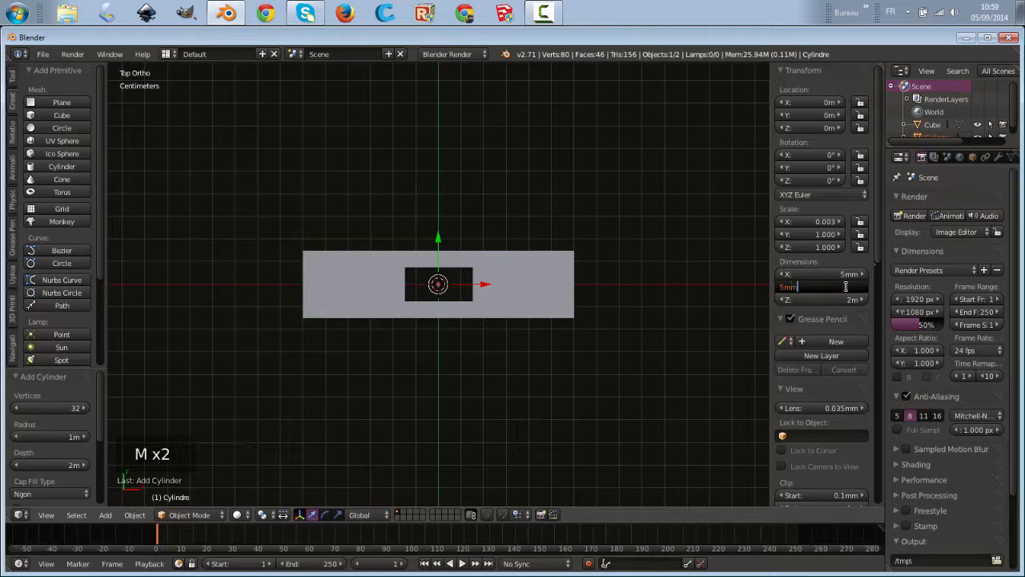
key(Return)
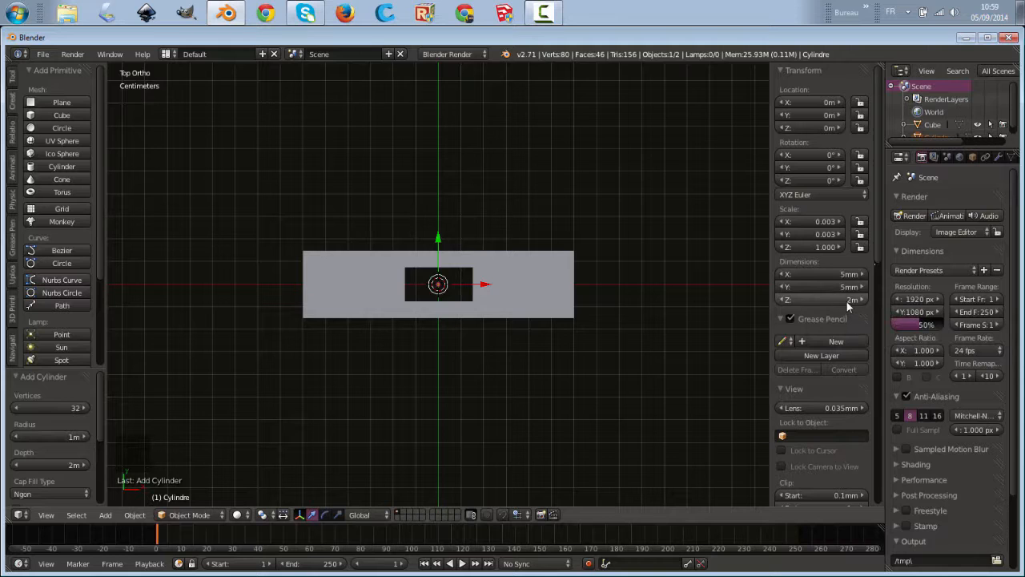
click(847, 302)
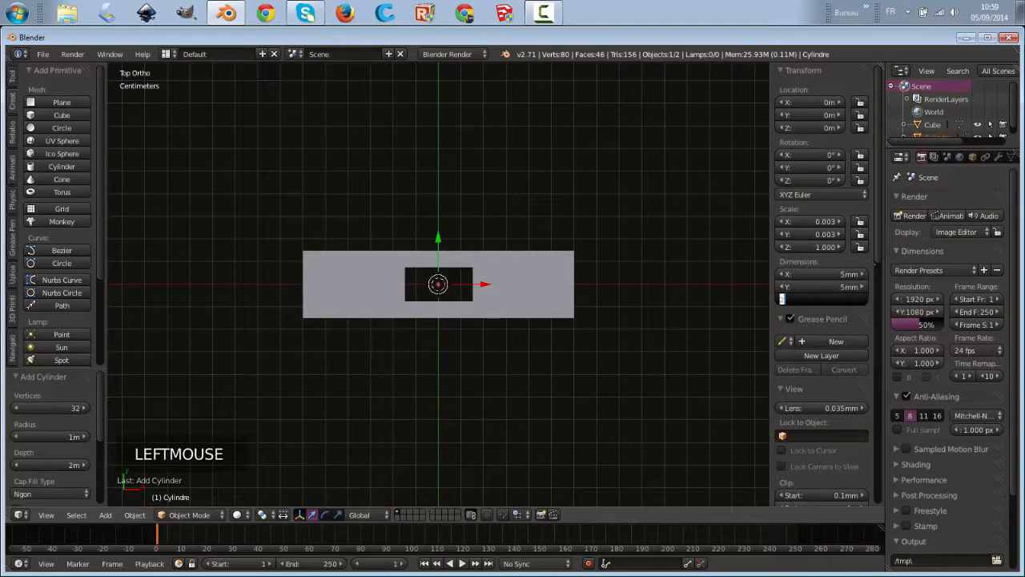
text(25)
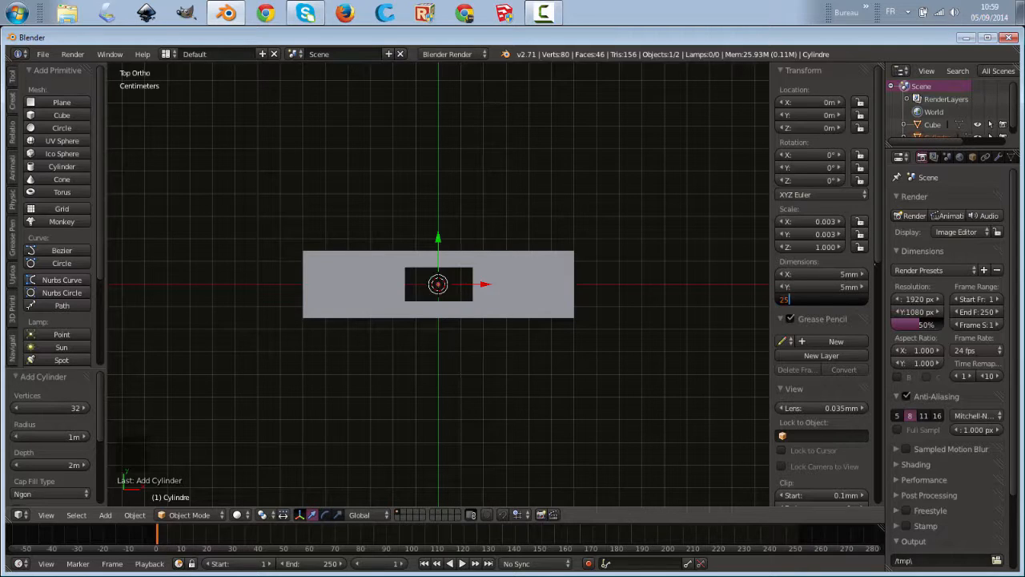
text(mm)
key(Return)
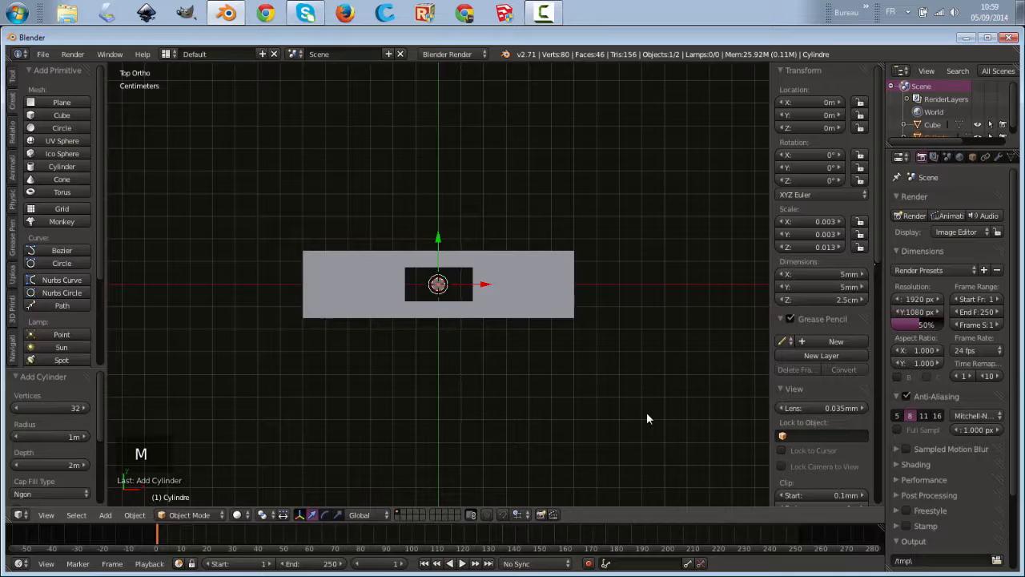
Move the holed block about 10 cm along negative X, clear of the cylinder
middle_drag(559, 389, 537, 315)
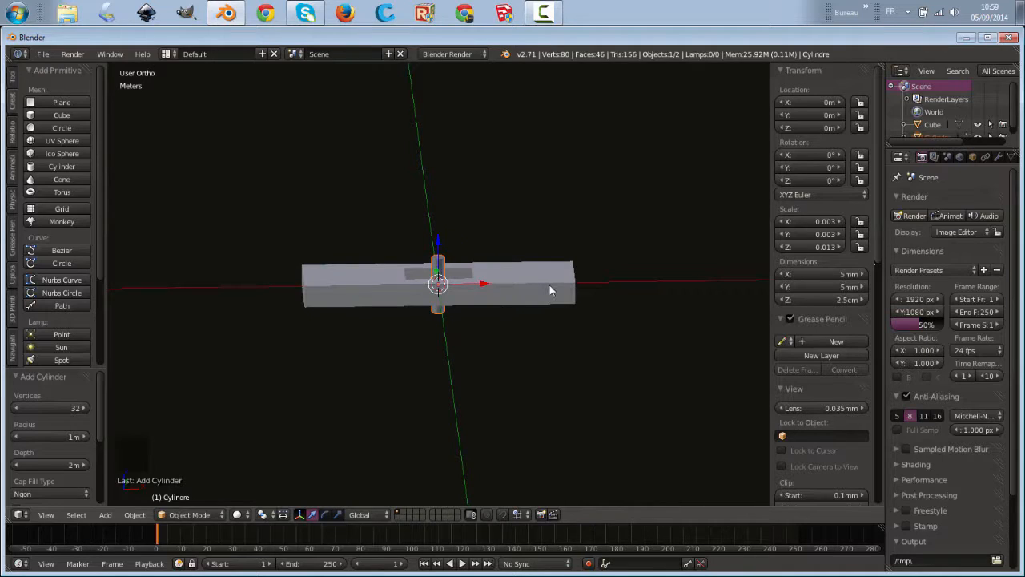
right_click(549, 286)
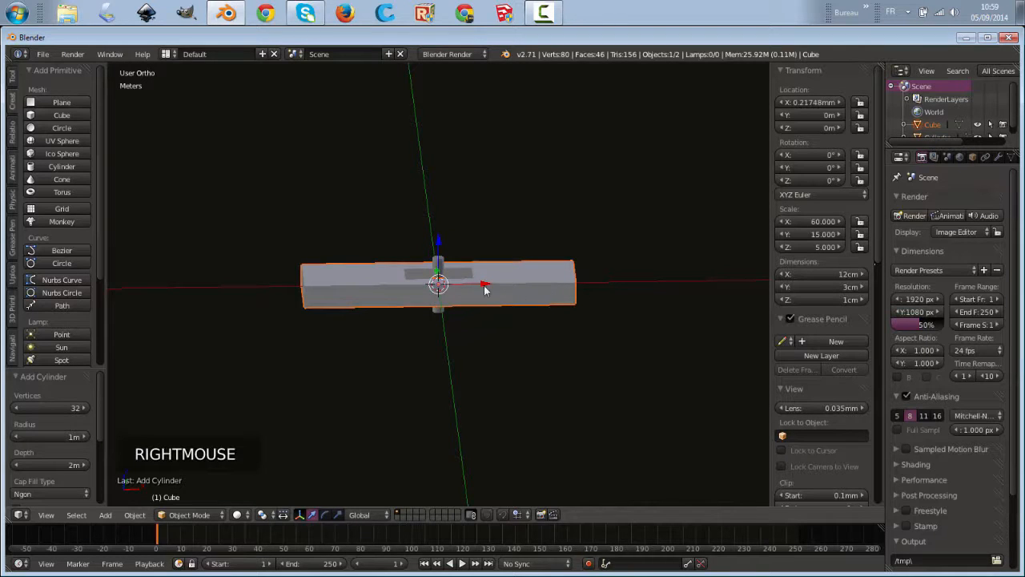
drag(485, 286, 256, 274)
Raise the cylinder about 2.4 mm along Z in the orthographic front view
key(KP_1)
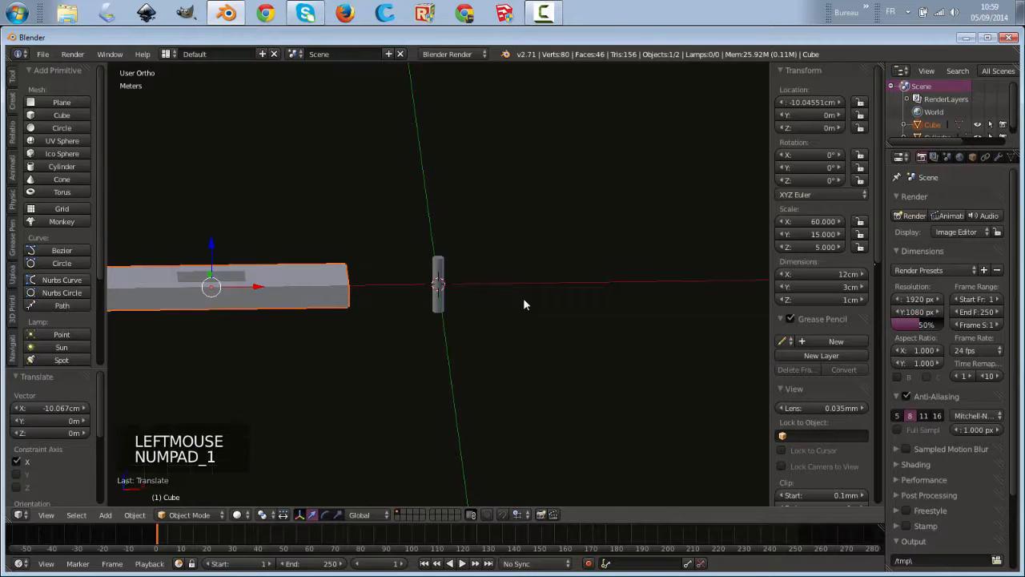
scroll(491, 309, up, 6)
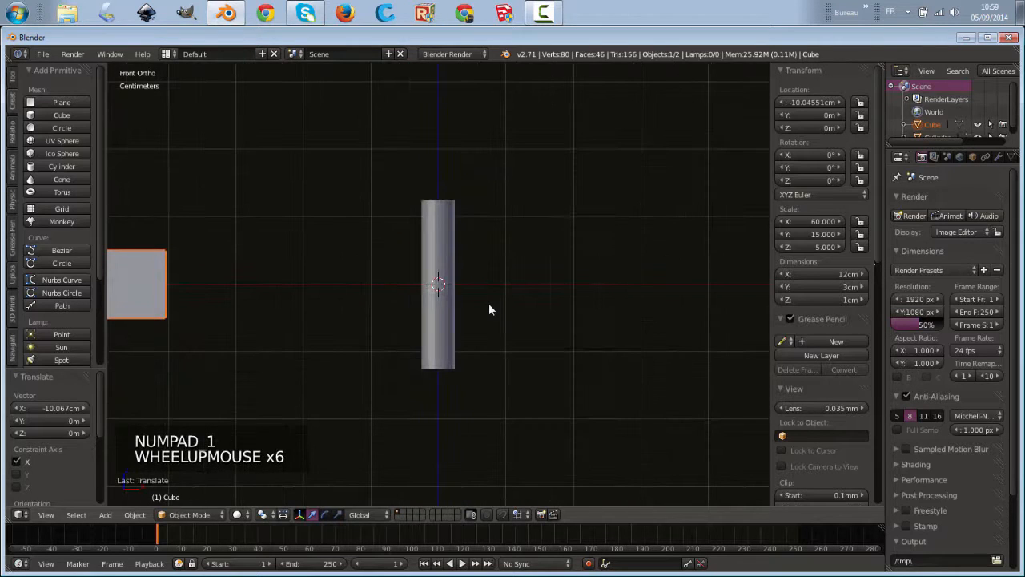
scroll(488, 314, down, 4)
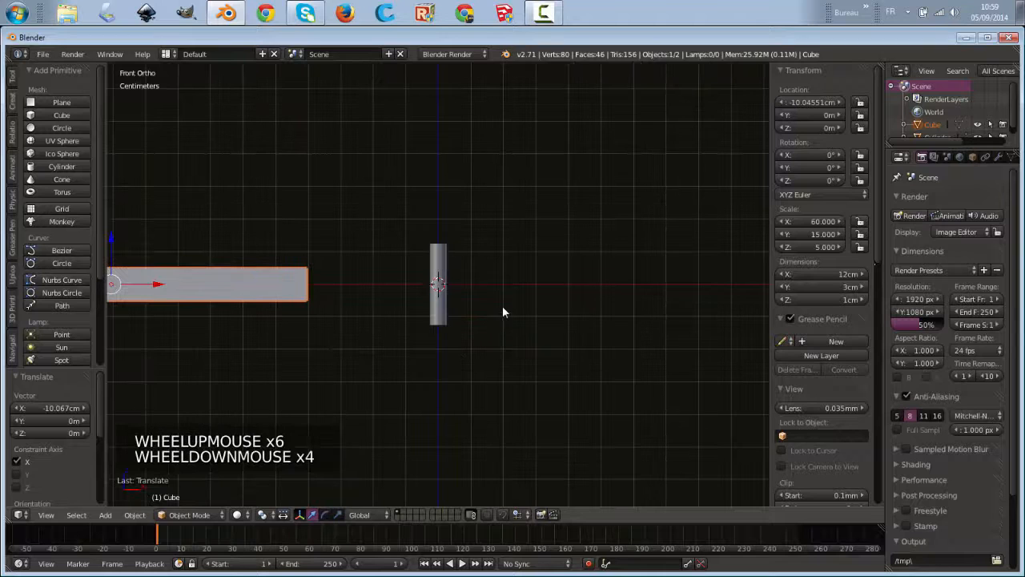
mouse_move(498, 295)
middle_down()
mouse_move(499, 304)
mouse_move(501, 294)
middle_up()
key(KP_1)
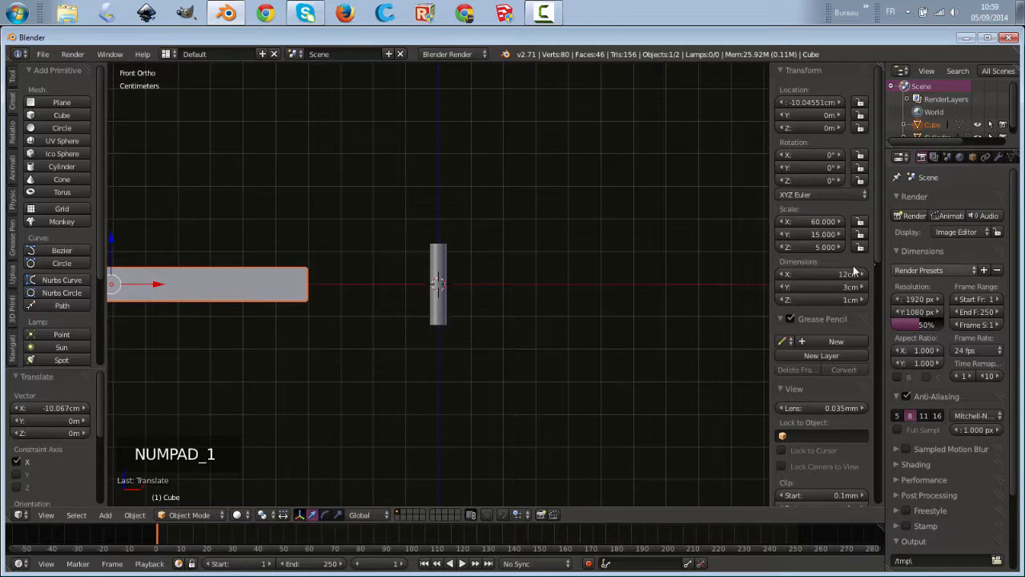
right_click(442, 286)
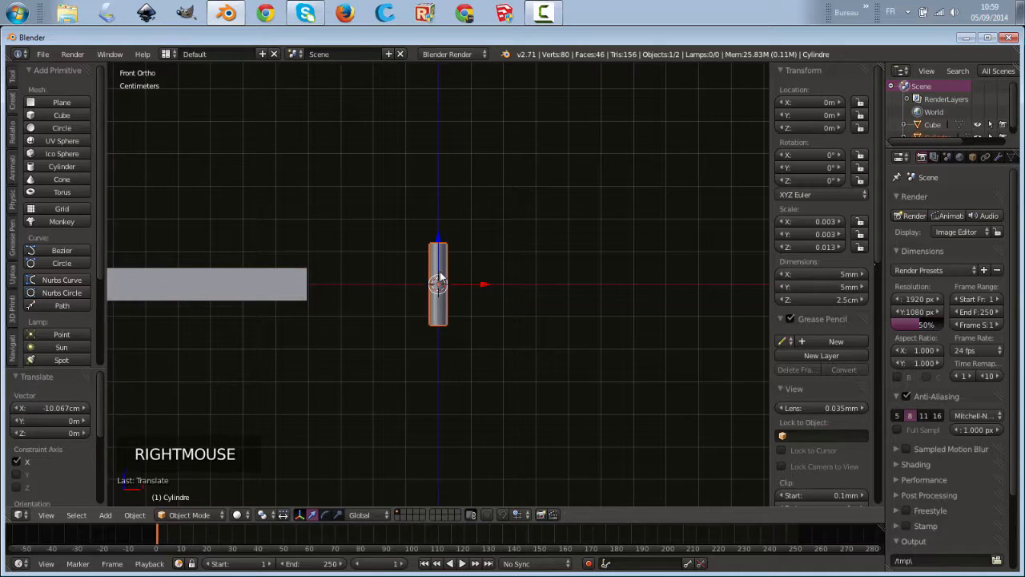
click(440, 277)
drag(440, 277, 439, 275)
Nudge the cylinder up about 0.17 mm in wireframe so its base meets the grid line, and return to solid shading
key(z)
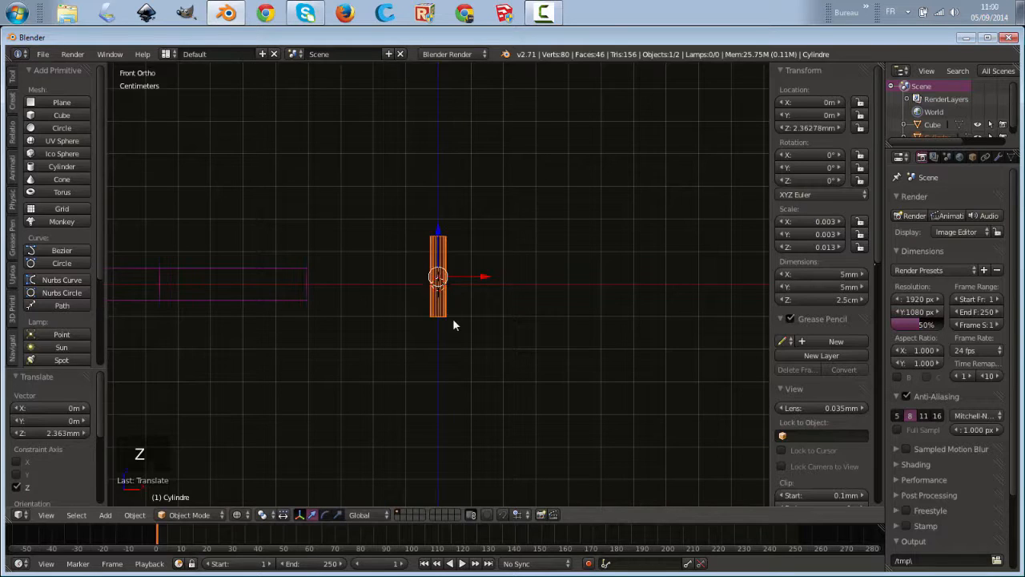
scroll(453, 321, up, 5)
scroll(453, 329, up, 2)
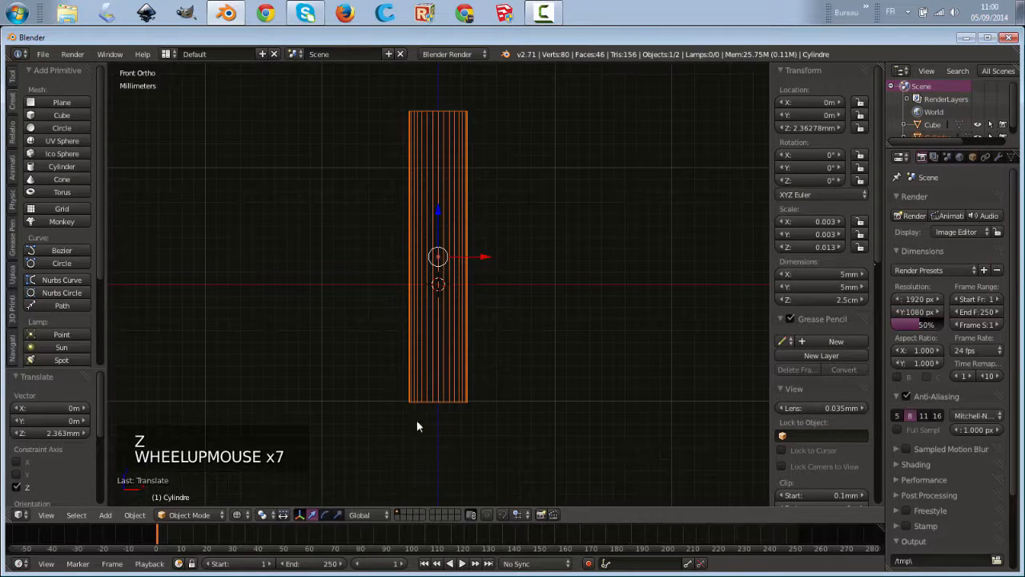
drag(439, 213, 437, 206)
scroll(565, 329, down, 3)
scroll(564, 330, down, 2)
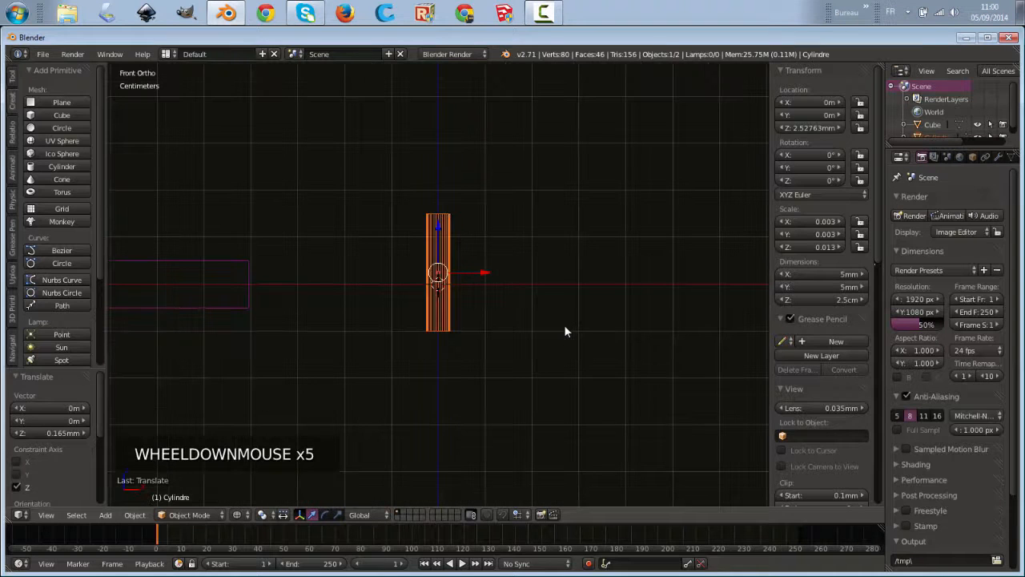
key(z)
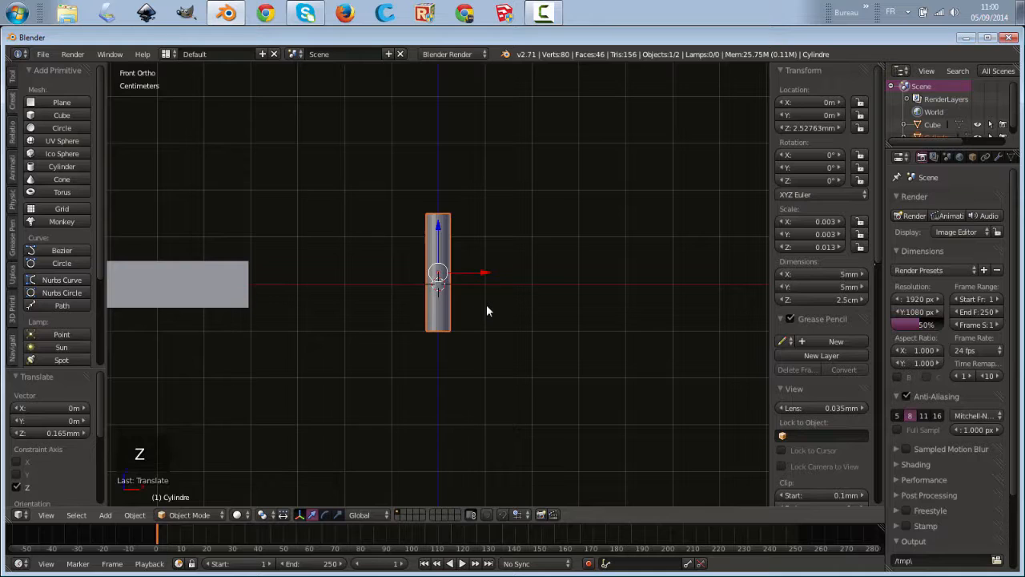
Cut one edge loop around the cylinder in Edit Mode and slide it toward the top by a factor of about -0.60
key(Tab)
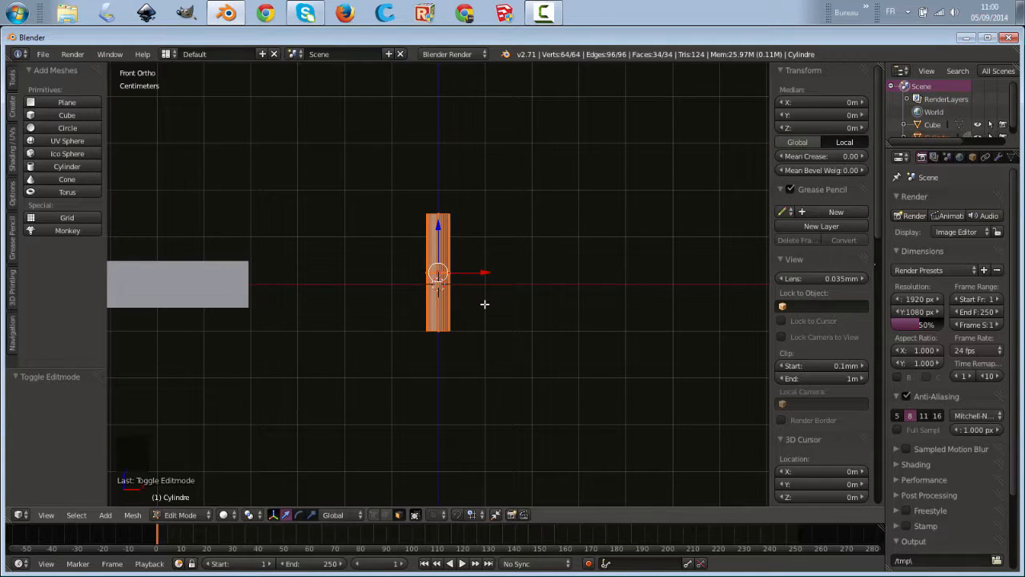
key(ctrl+r)
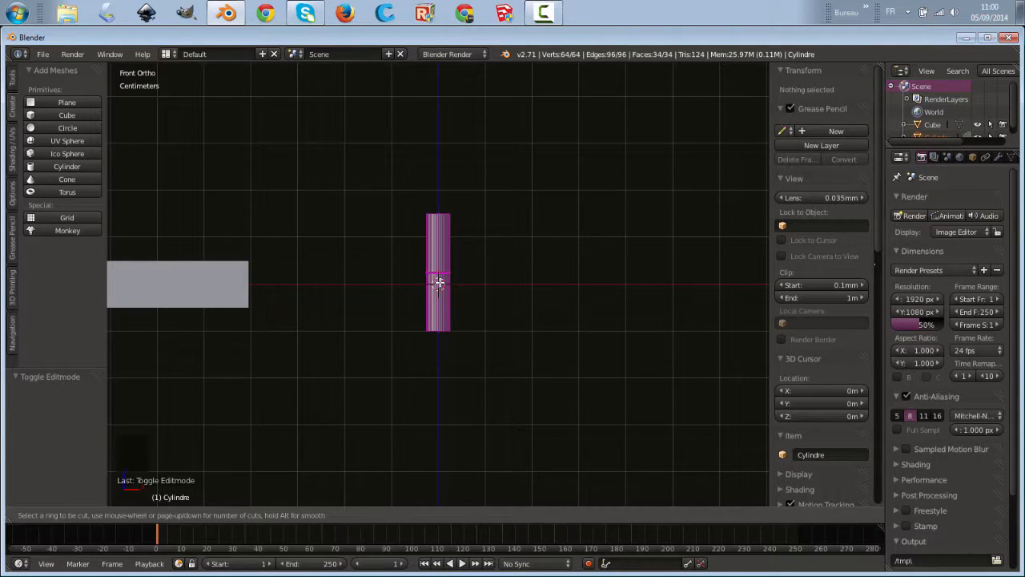
scroll(439, 282, up, 3)
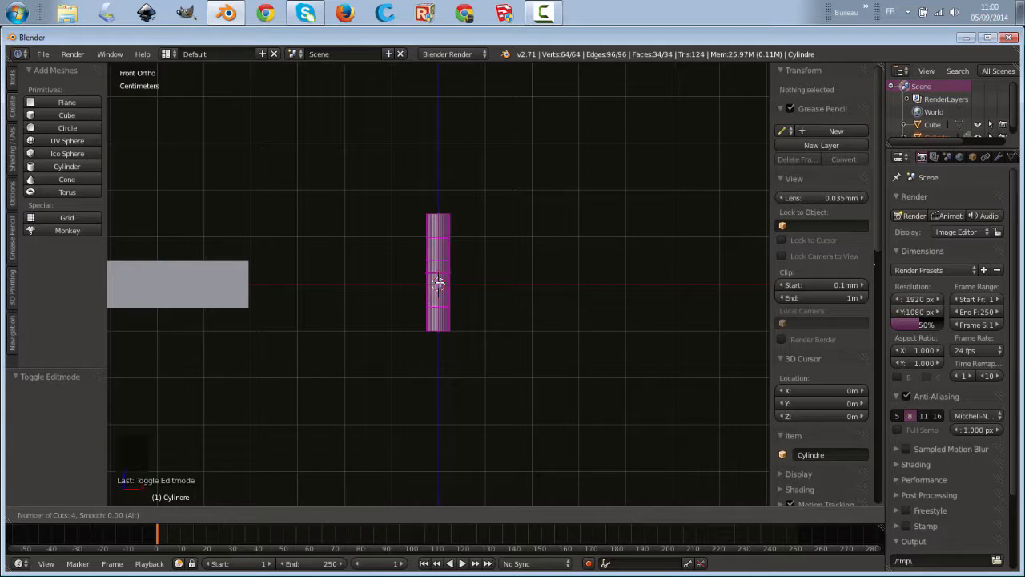
scroll(438, 282, down, 1)
click(438, 283)
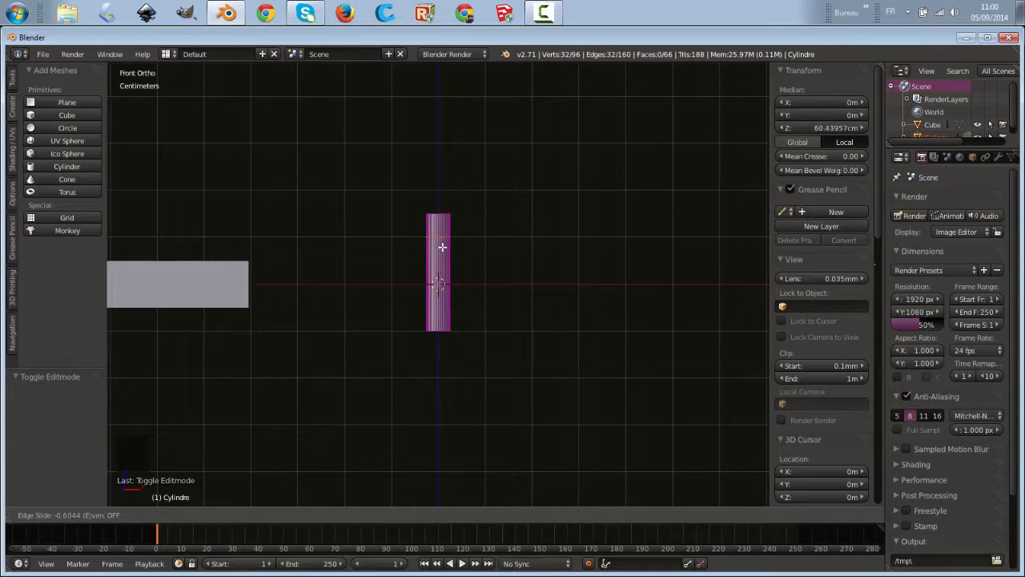
click(443, 247)
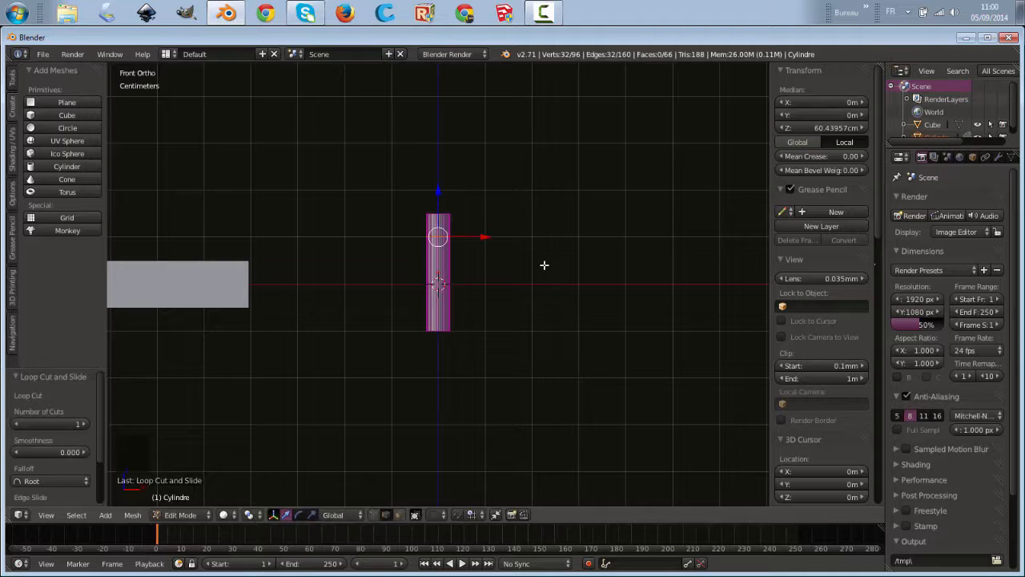
Select the cylinder's top face in face select mode and scale it up by about 2.39 in the top view
scroll(544, 265, up, 3)
scroll(544, 264, up, 1)
scroll(543, 266, up, 1)
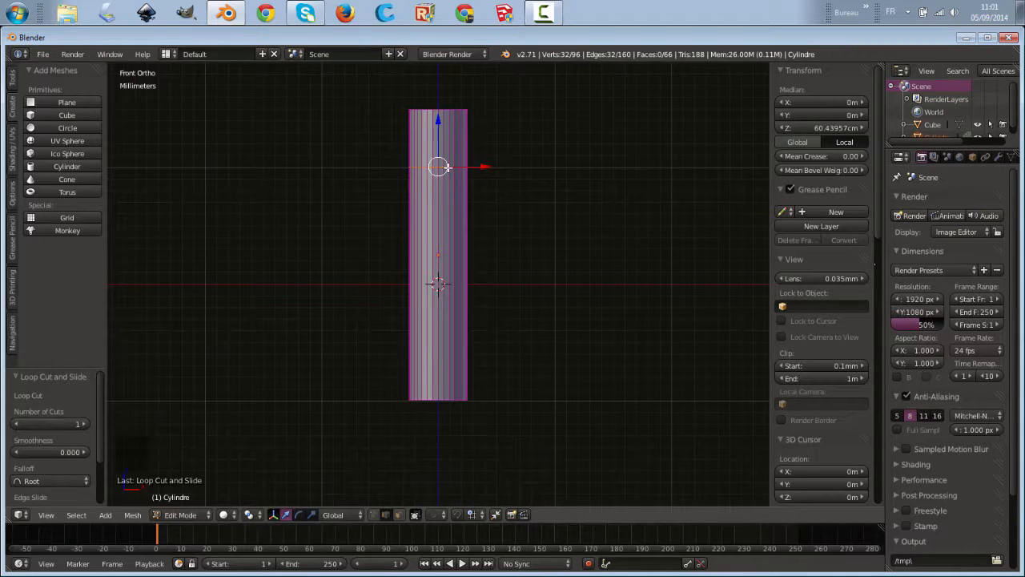
middle_drag(546, 210, 554, 249)
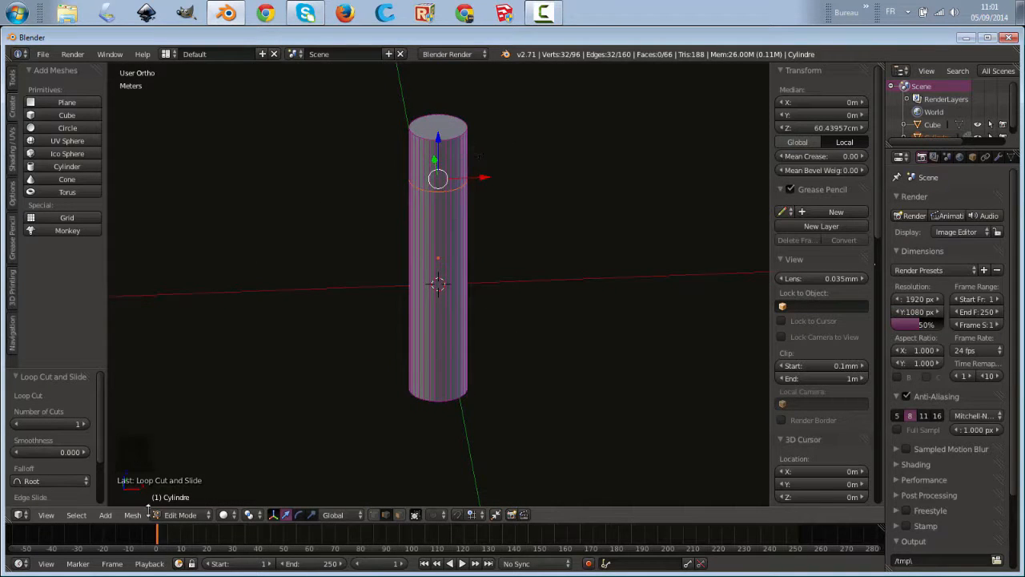
click(373, 513)
click(395, 515)
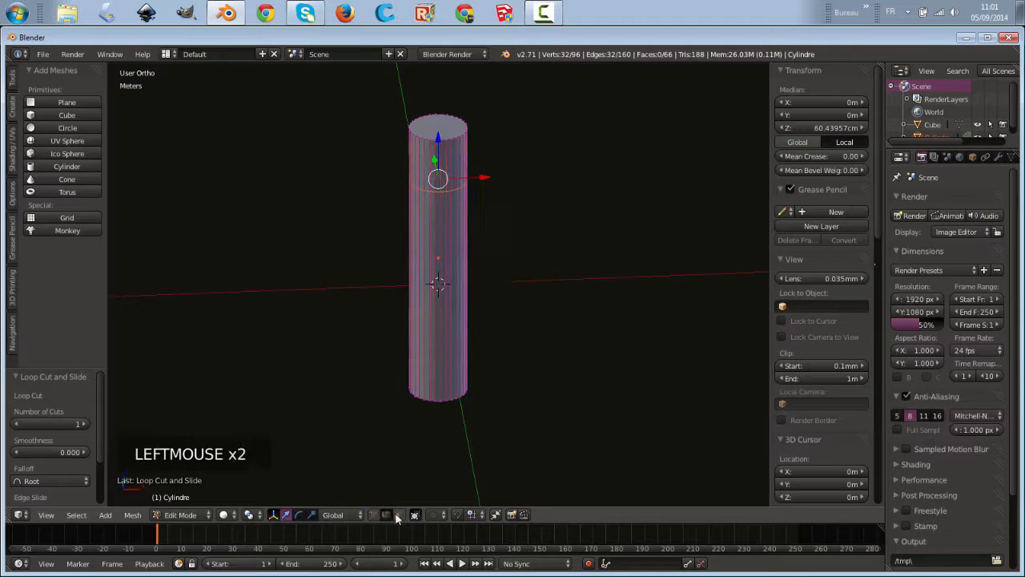
click(398, 513)
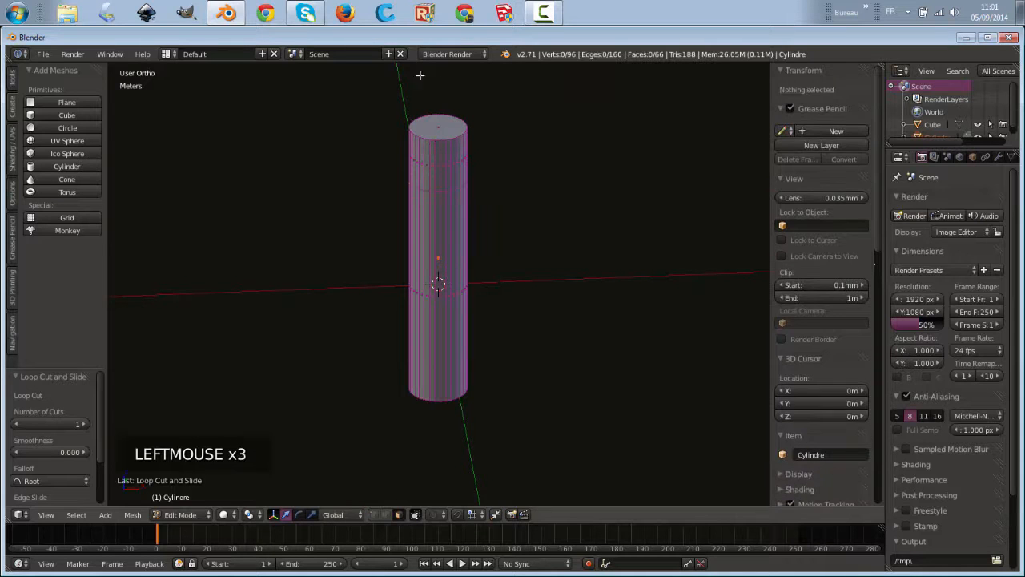
right_click(439, 129)
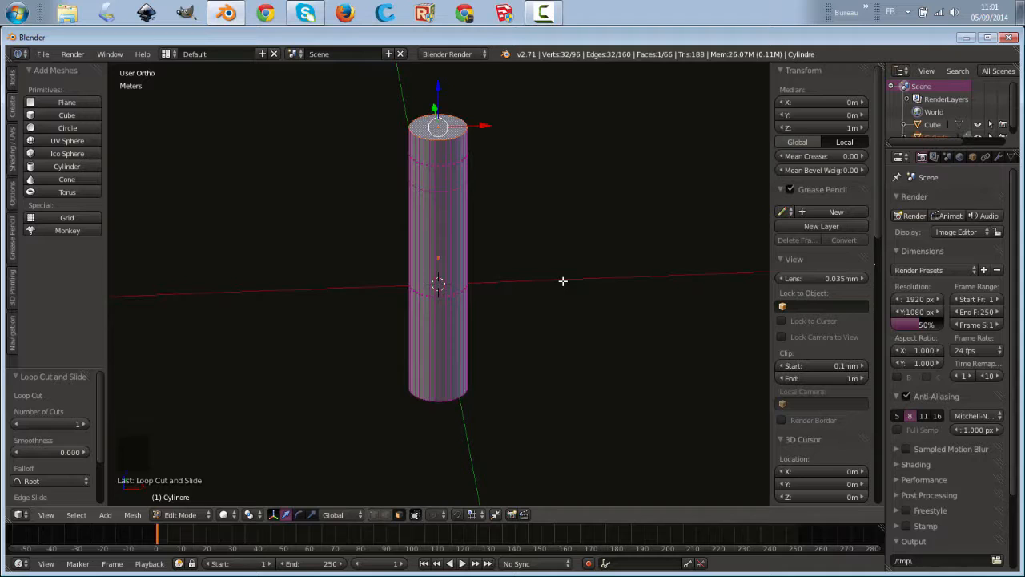
key(KP_7)
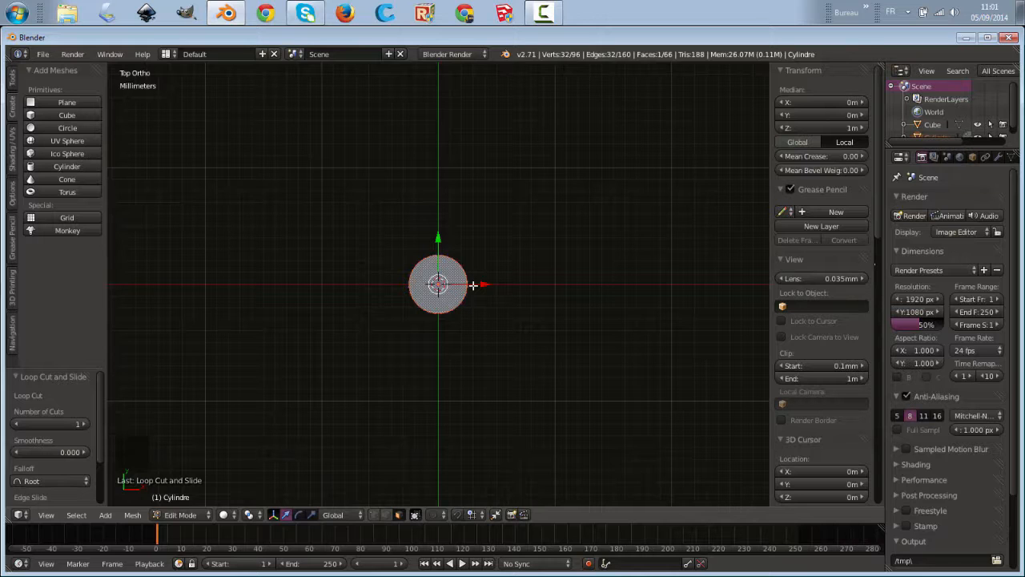
key(s)
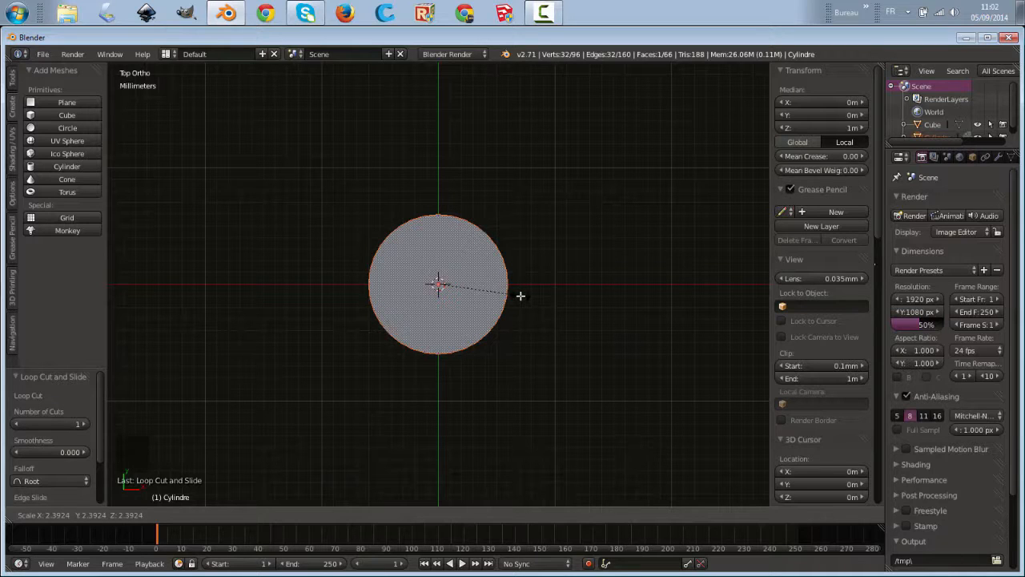
click(521, 295)
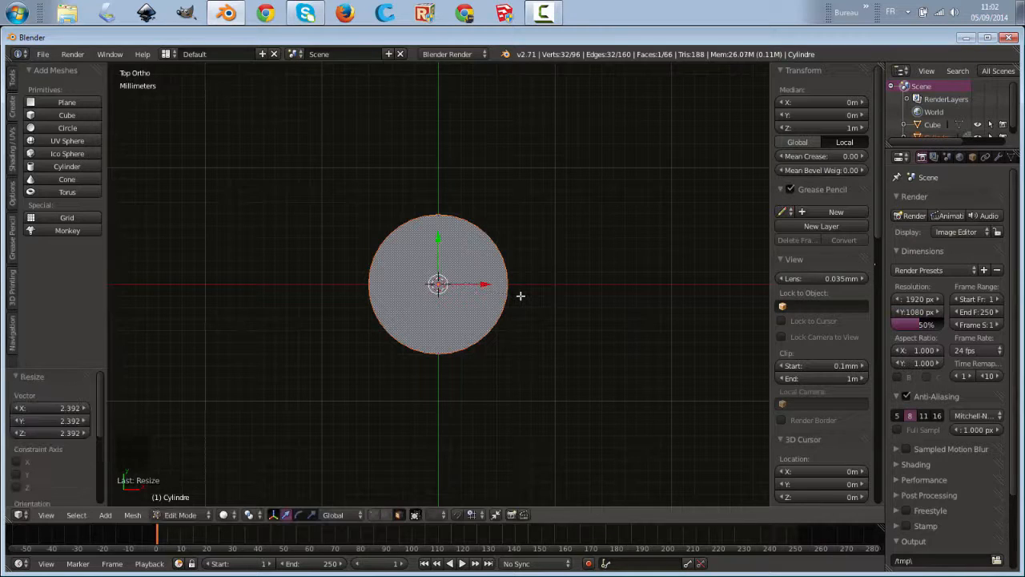
middle_drag(532, 387, 531, 258)
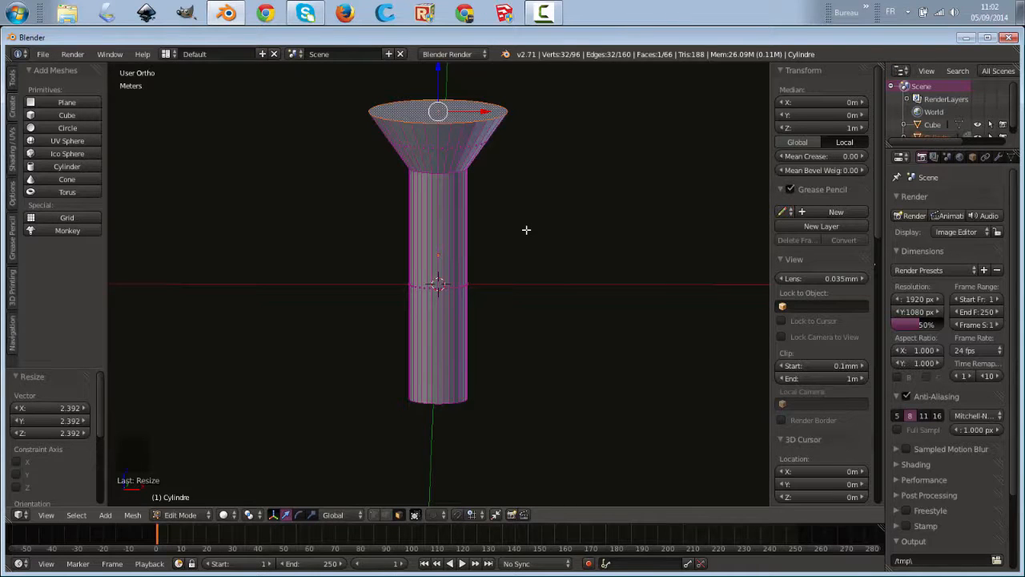
Extrude the widened top face upward about 4.66 mm along Z and return to Object Mode
key(Tab)
middle_drag(567, 264, 540, 296)
scroll(530, 301, down, 1)
key(Tab)
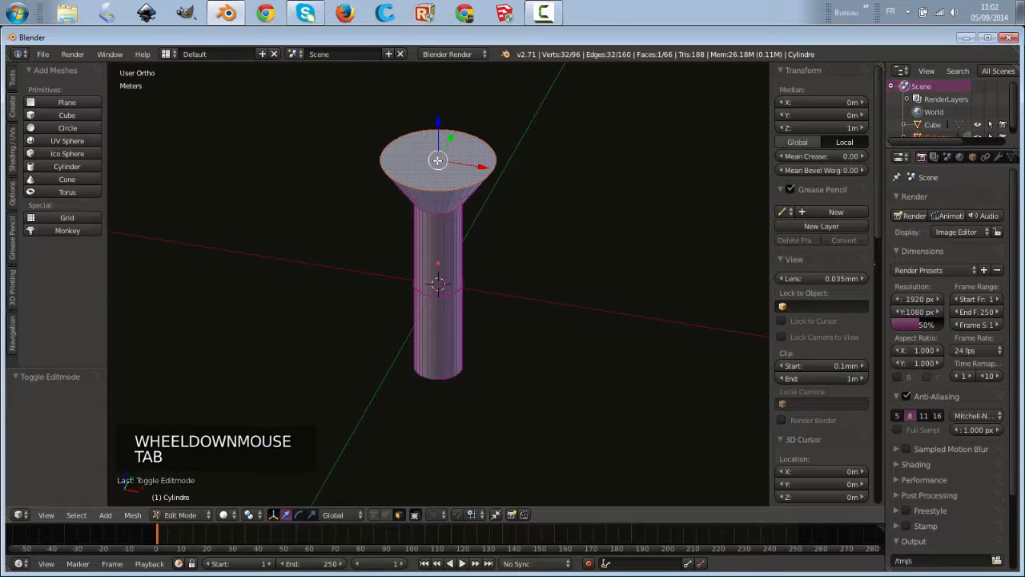
right_click(438, 161)
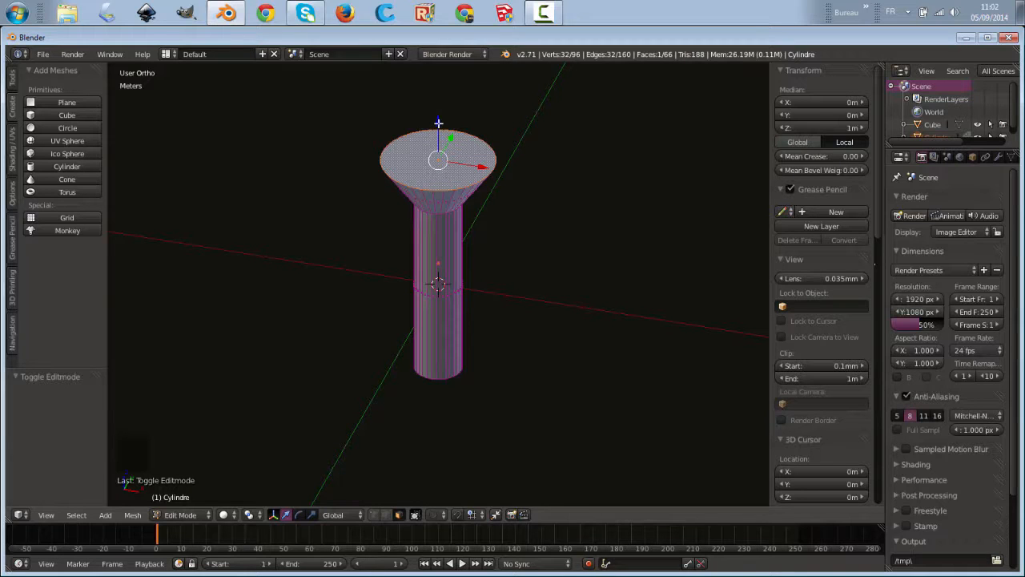
key(e)
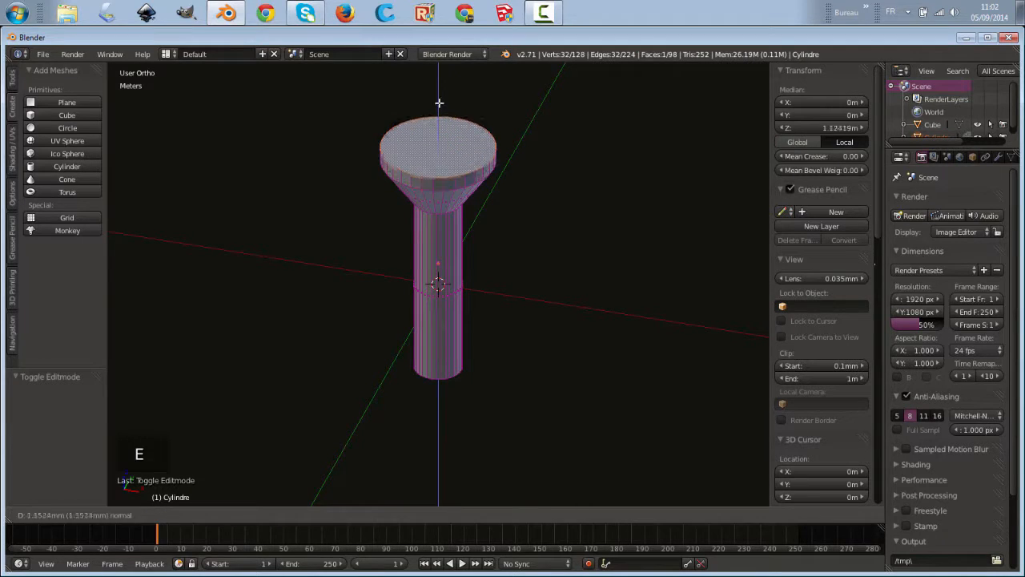
click(435, 84)
middle_drag(596, 268, 423, 120)
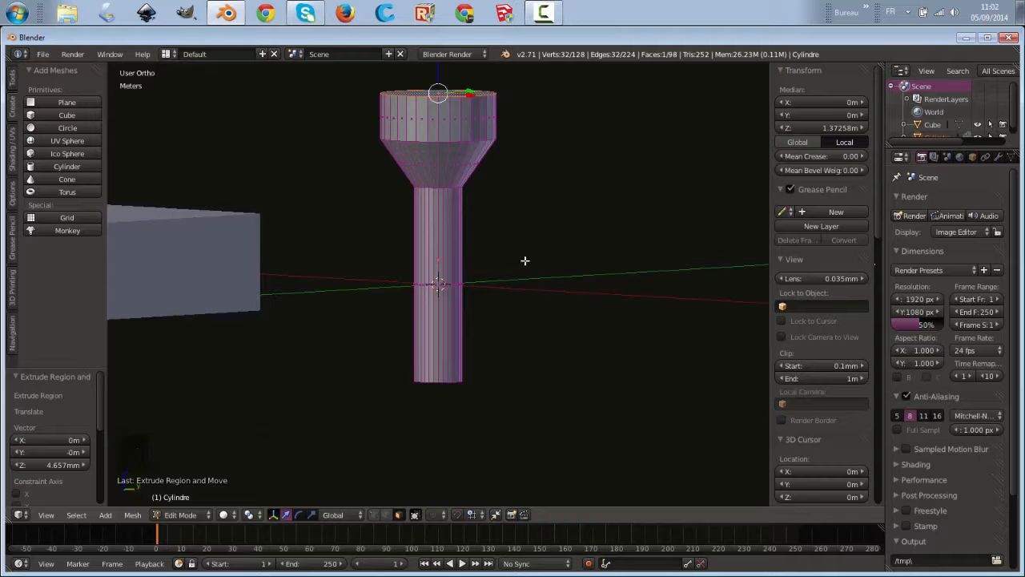
scroll(524, 260, down, 8)
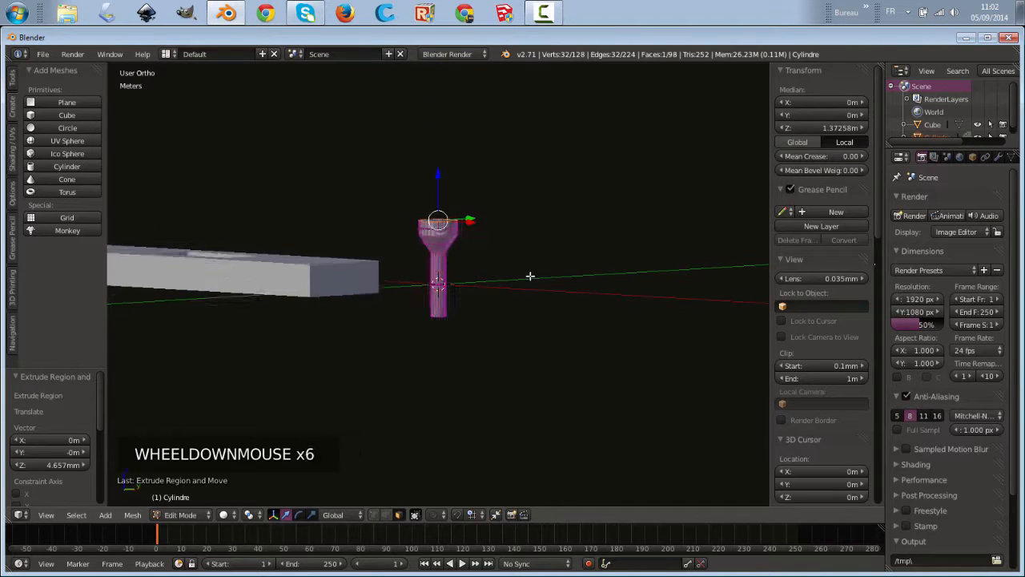
key(Tab)
Move the holed block about 10.04 cm along positive X in the top view, centring it on the origin
middle_drag(370, 355, 437, 369)
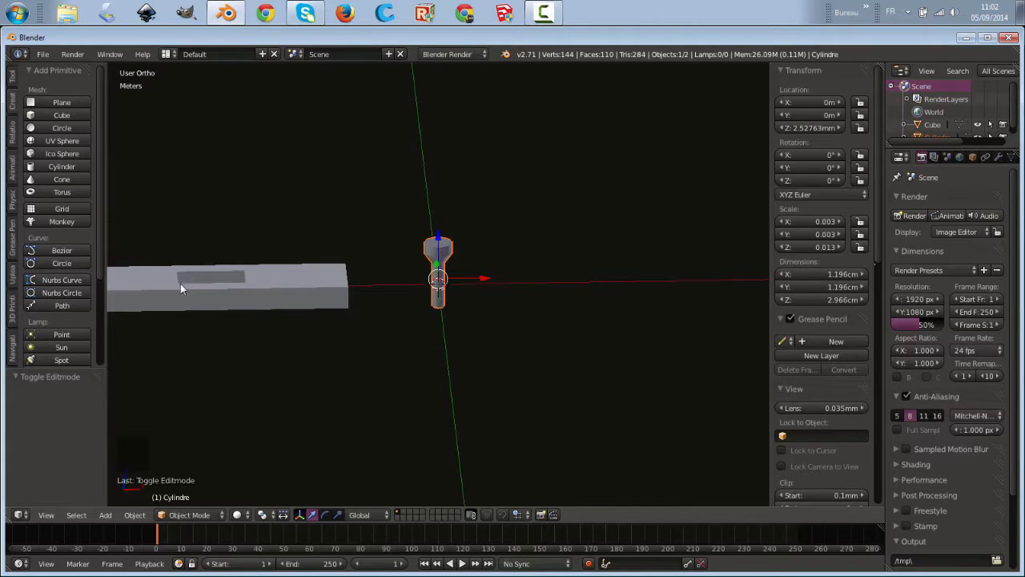
right_click(274, 296)
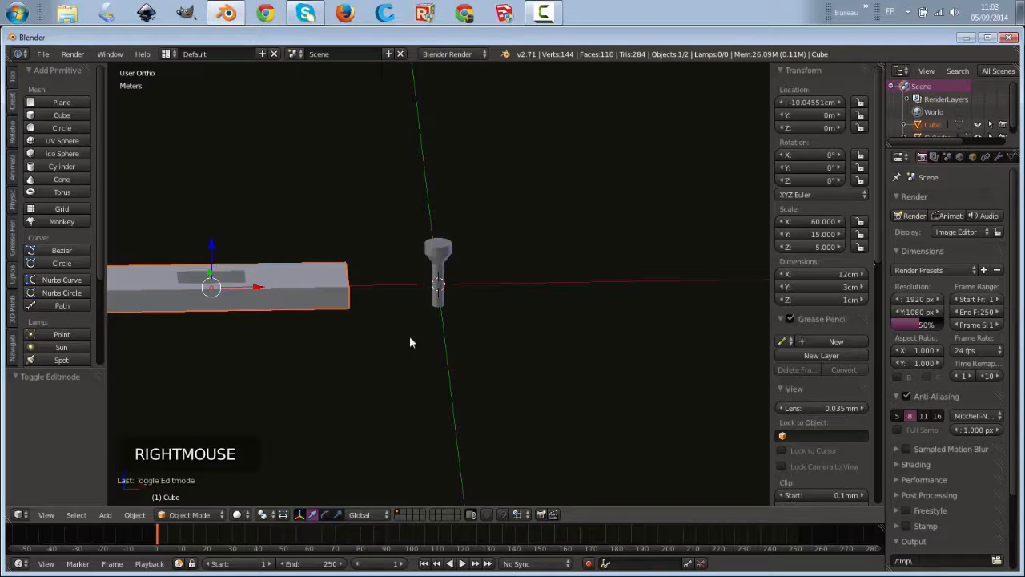
key(KP_7)
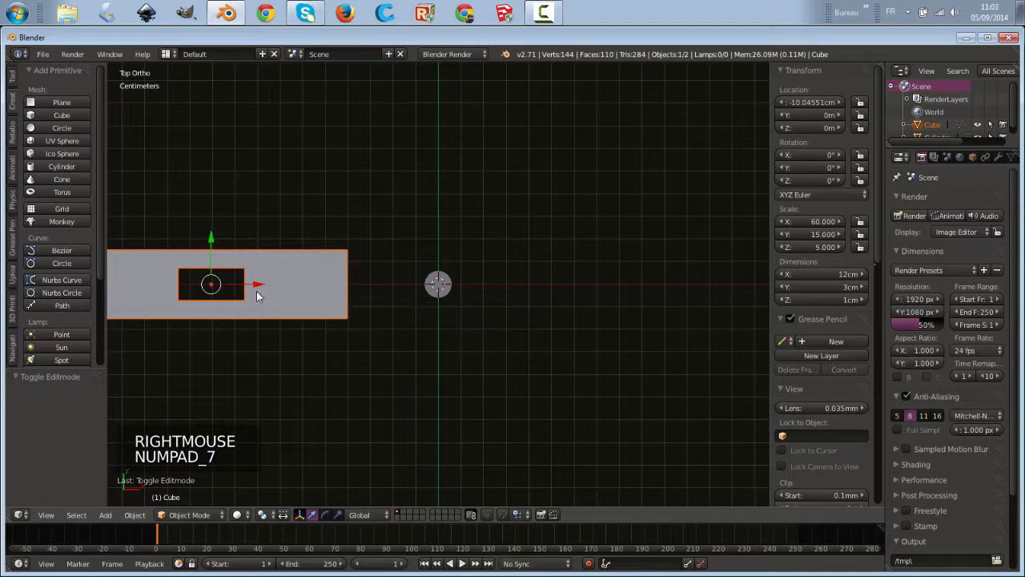
drag(258, 283, 485, 284)
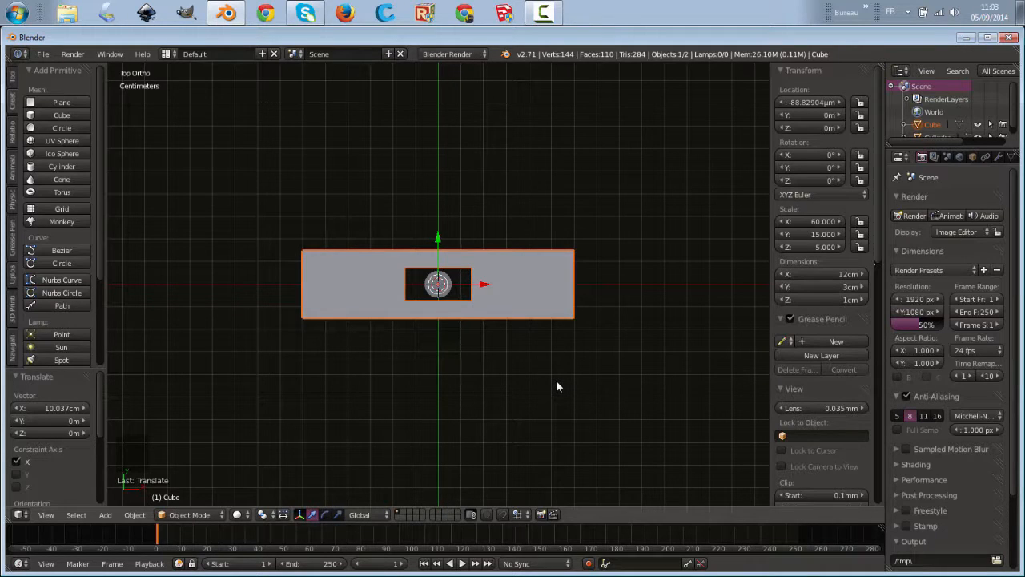
Switch to wireframe and move the flared cylinder about 4.53 cm along positive X, between the block's hole and its end
key(z)
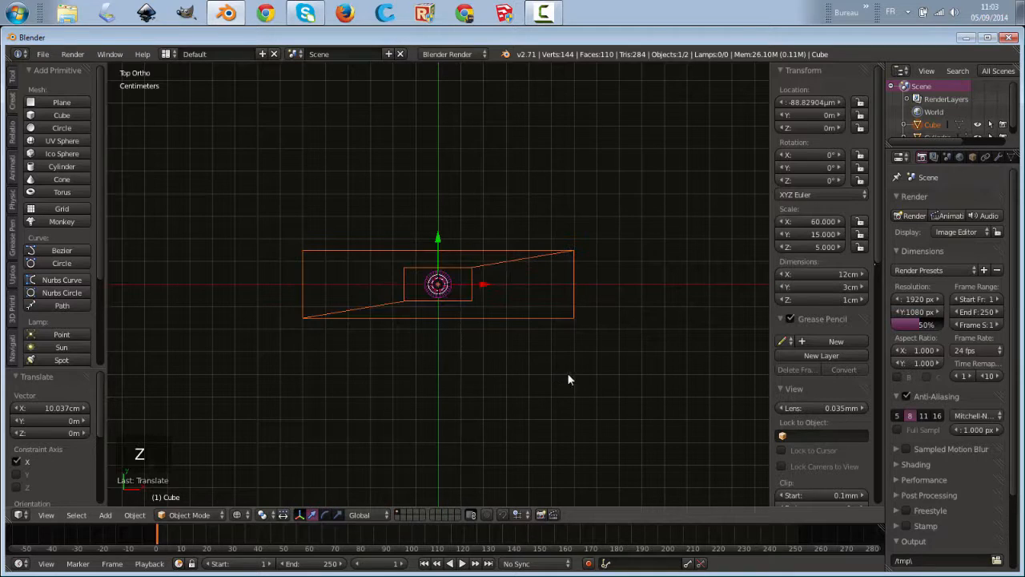
right_click(436, 283)
scroll(461, 380, up, 6)
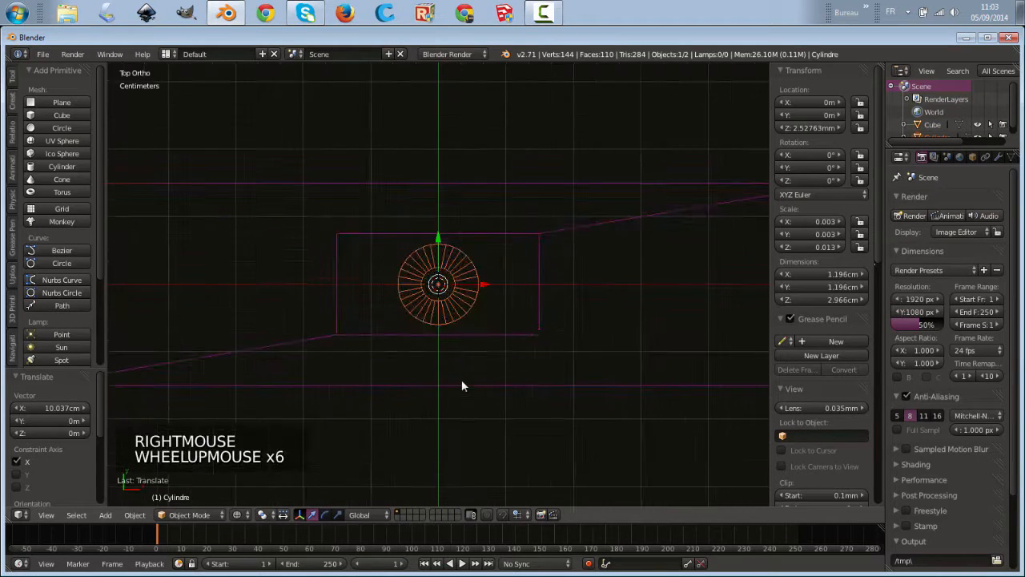
scroll(461, 386, up, 1)
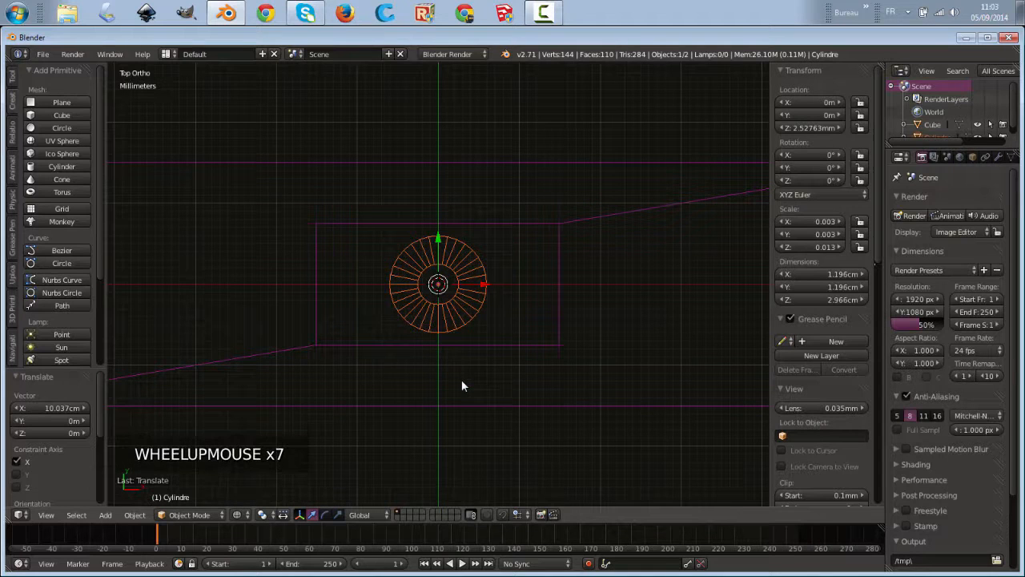
scroll(461, 386, down, 3)
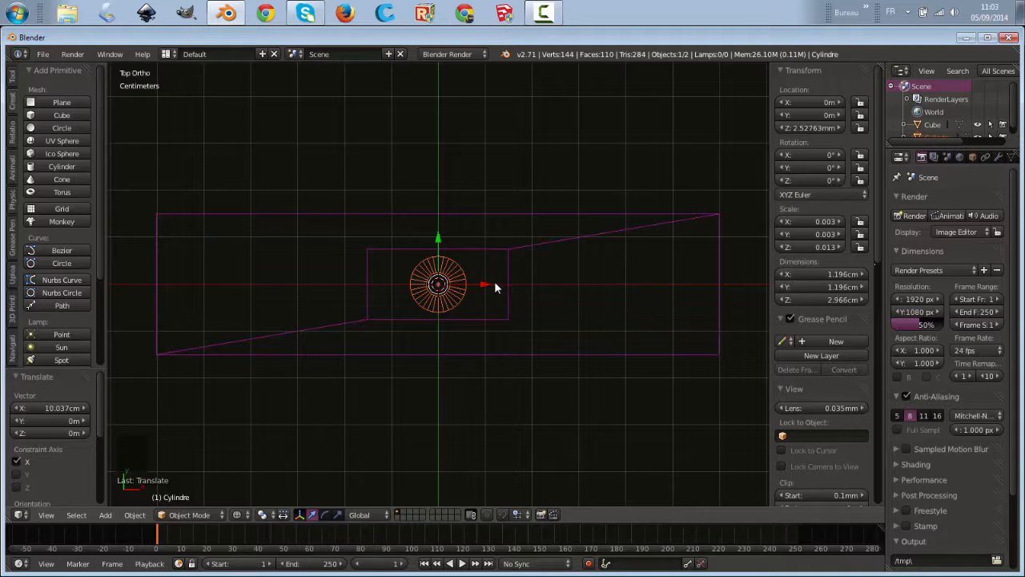
drag(484, 280, 696, 280)
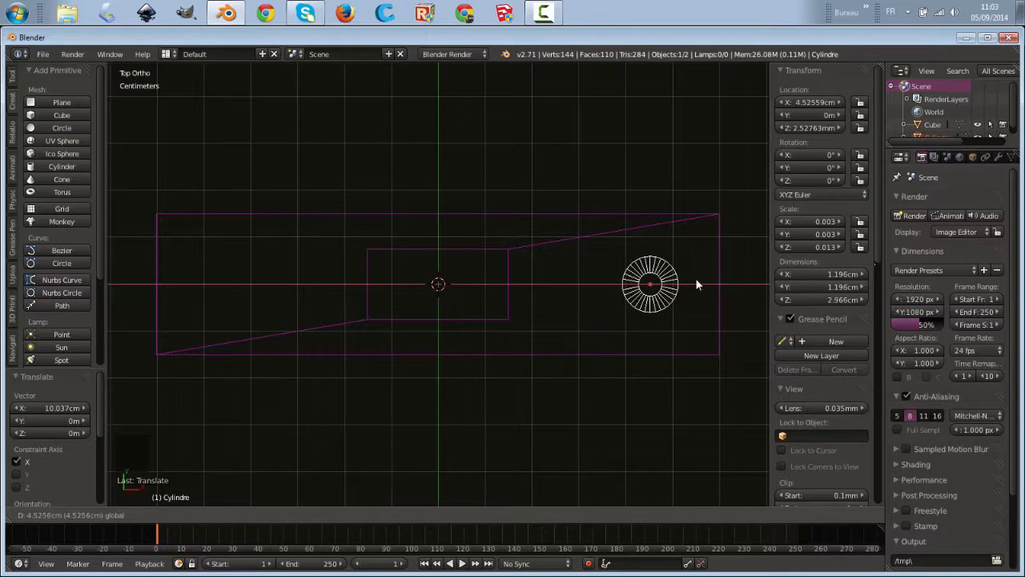
drag(695, 278, 696, 278)
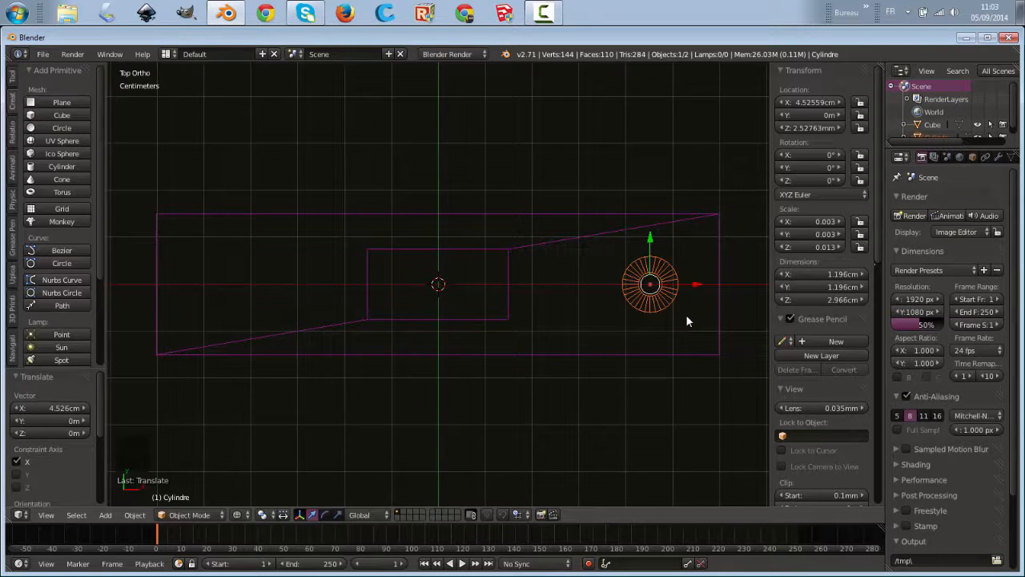
Try duplicating the flared cylinder about 9.05 cm along negative X in the top view, and undo the duplication
scroll(687, 321, up, 2)
scroll(687, 321, down, 2)
mouse_move(676, 393)
middle_down()
mouse_move(687, 373)
mouse_move(672, 250)
mouse_move(687, 319)
mouse_move(672, 377)
middle_up()
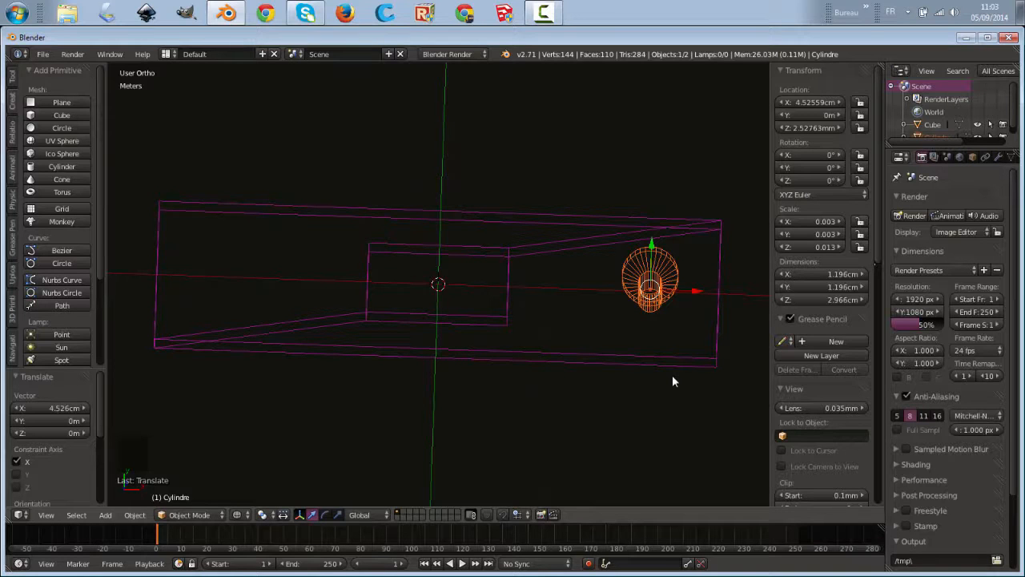
key(KP_7)
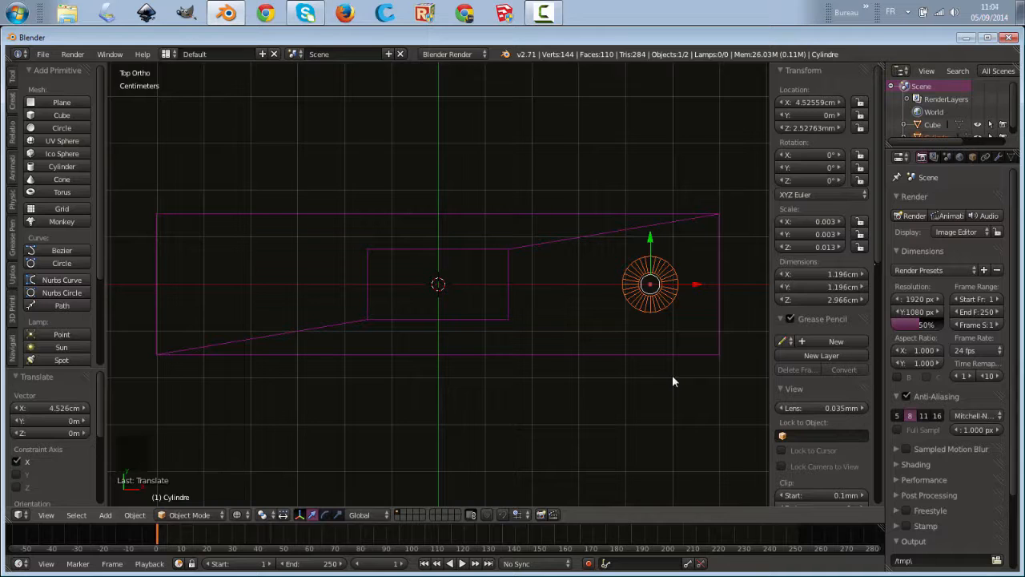
key(shift+d)
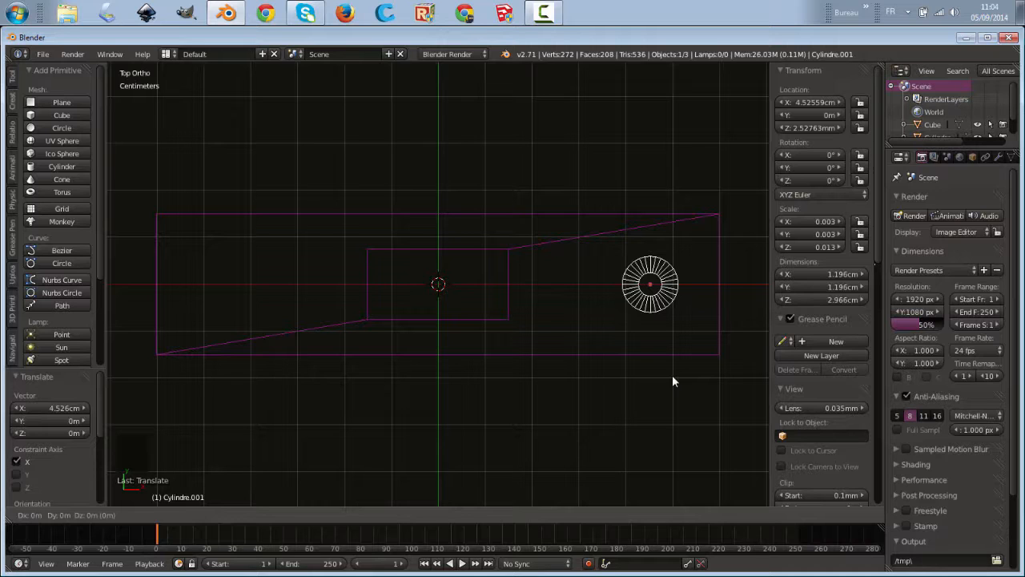
key(x)
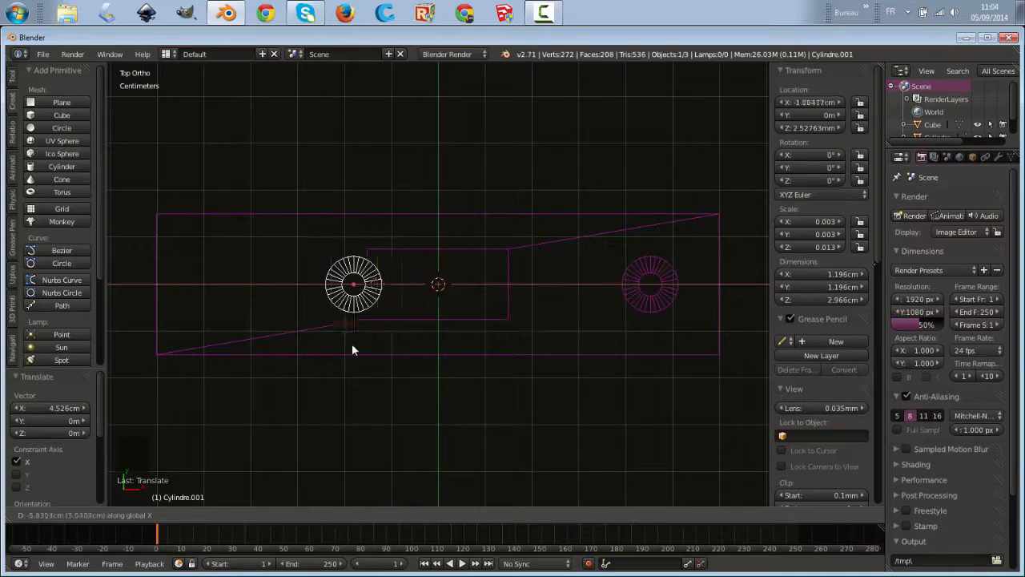
click(248, 338)
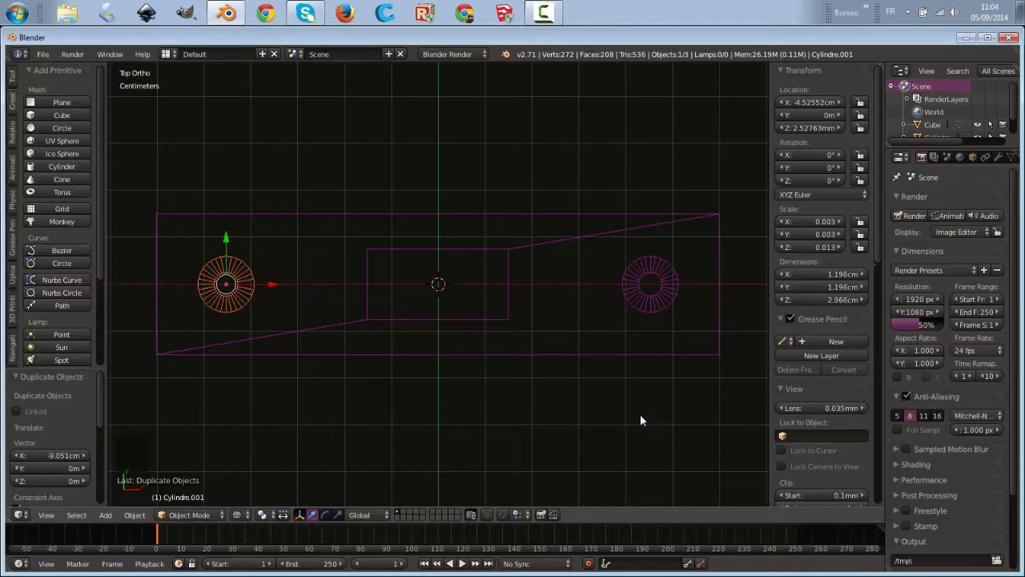
middle_drag(618, 428, 628, 313)
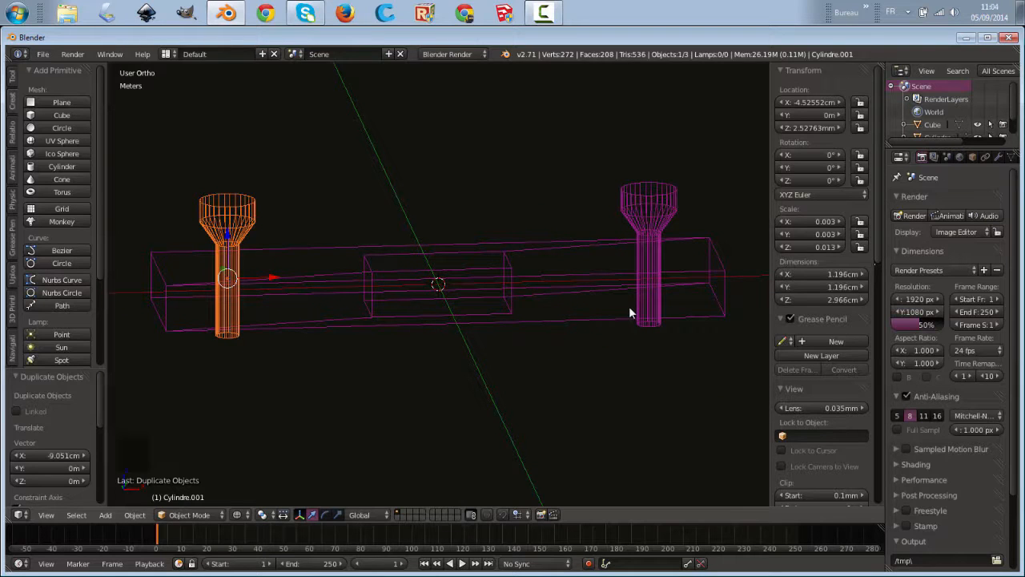
key(ctrl+z)
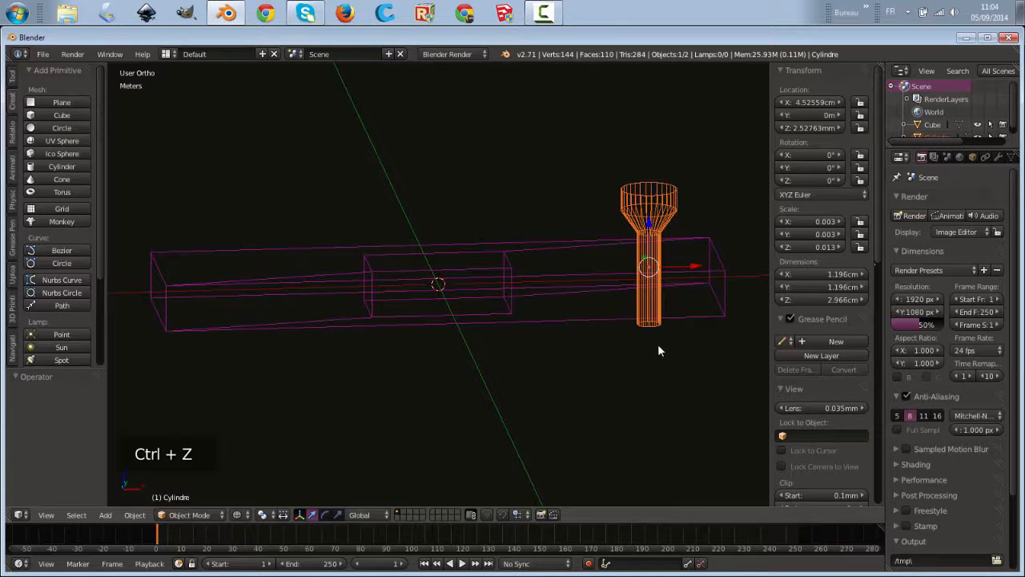
Lower the flared cylinder about 1.03 cm along Z in the front view so its conical section sits within the block
key(KP_1)
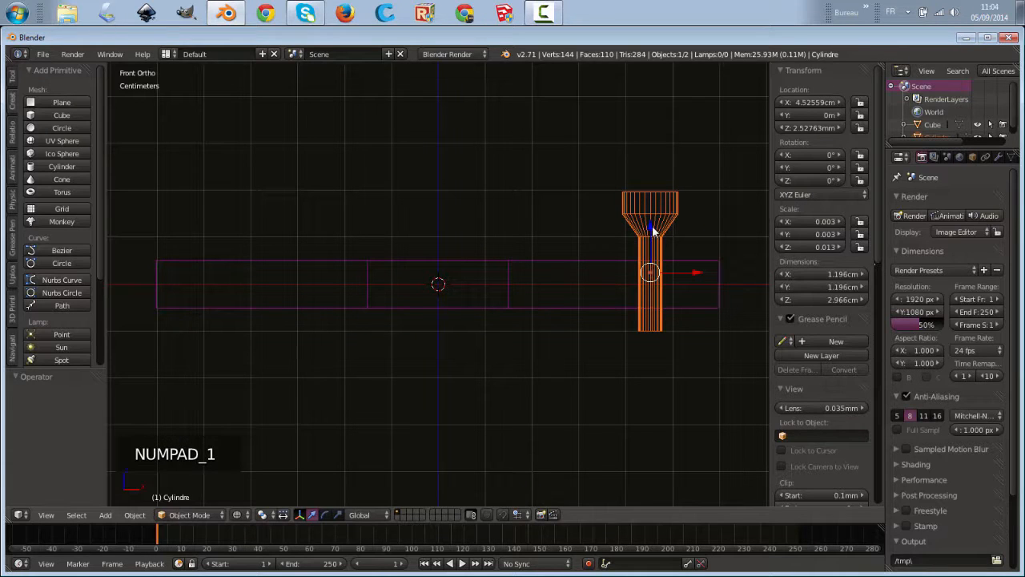
drag(653, 227, 654, 278)
scroll(675, 323, up, 4)
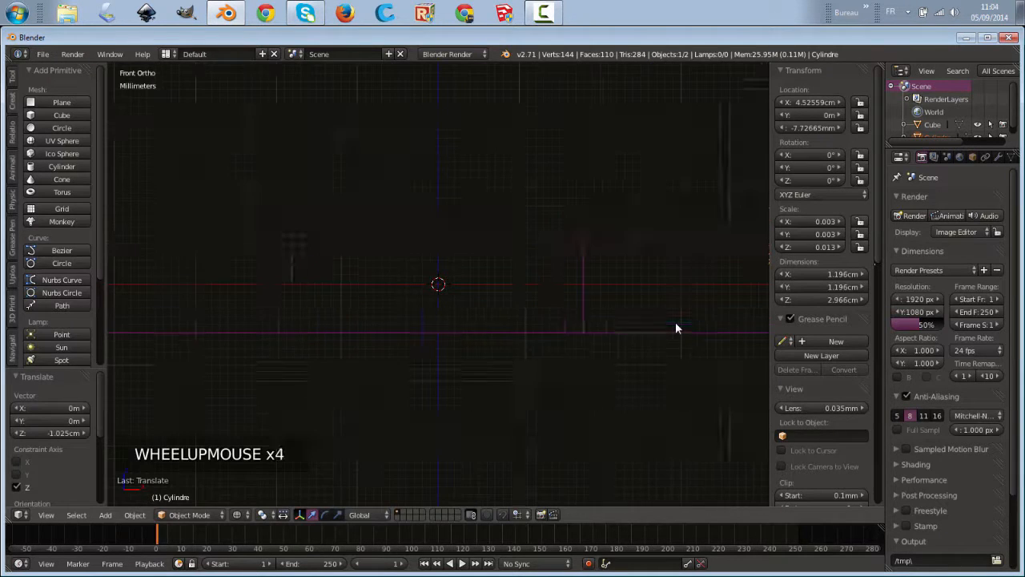
scroll(676, 322, down, 3)
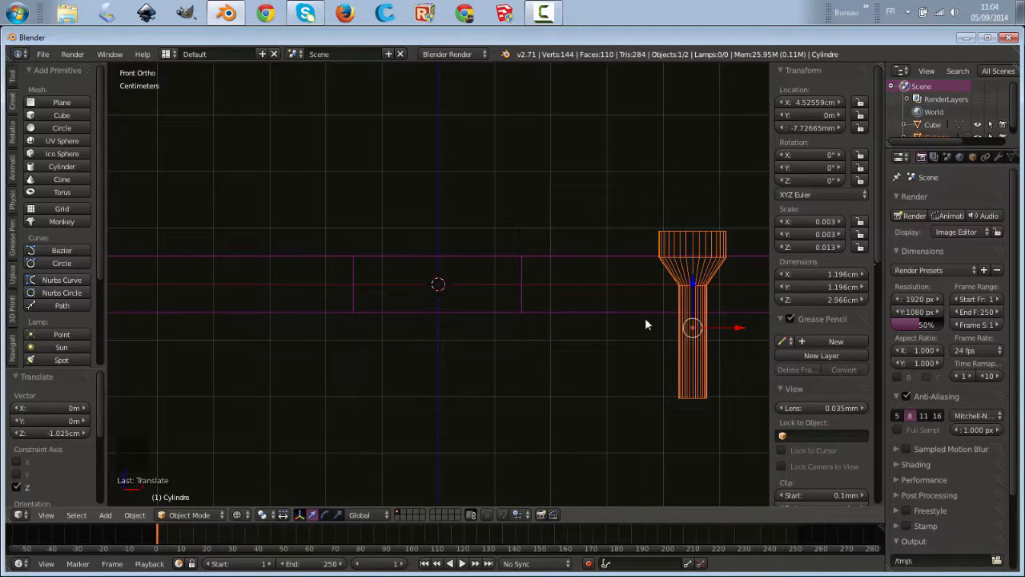
Duplicate the flared cylinder about 8.74 cm along negative X, and shift the copy another 2.76 mm outward in the top view
key(shift+d)
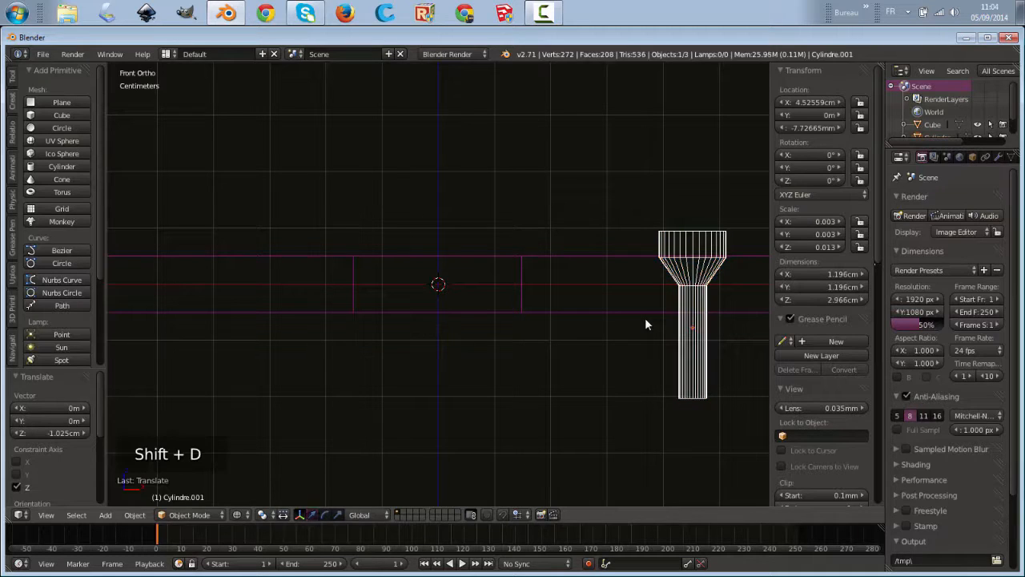
key(x)
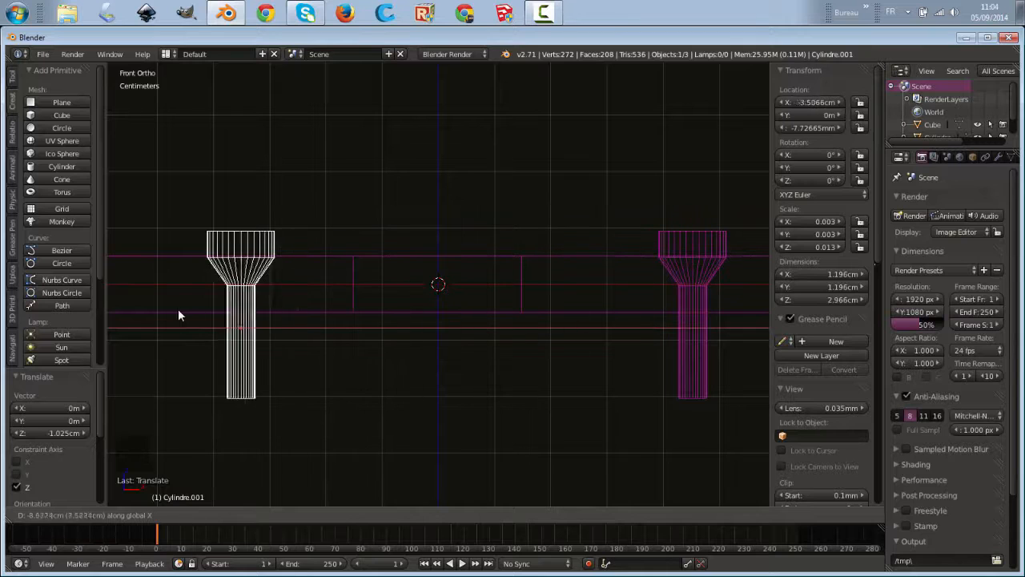
click(155, 314)
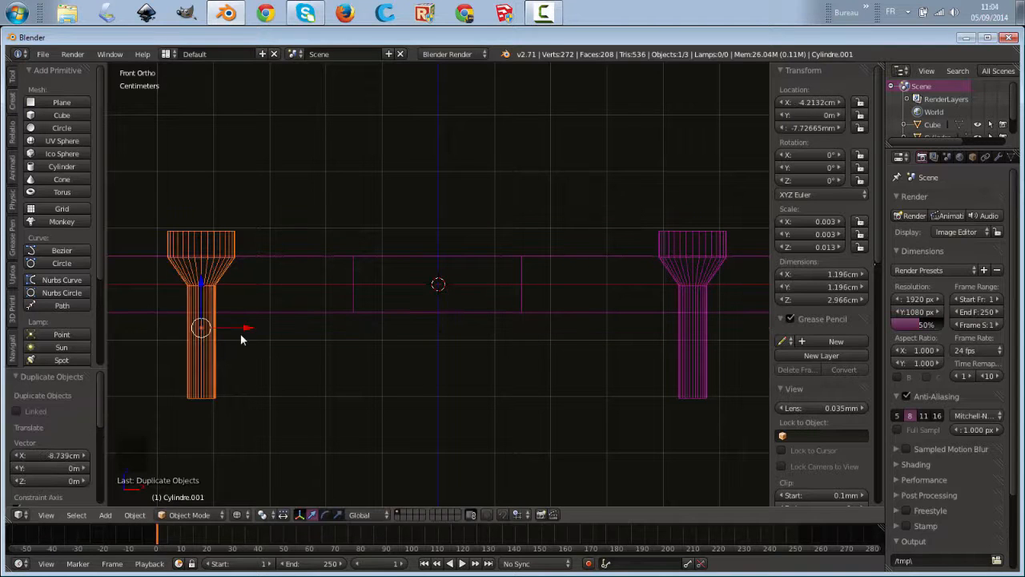
key(KP_7)
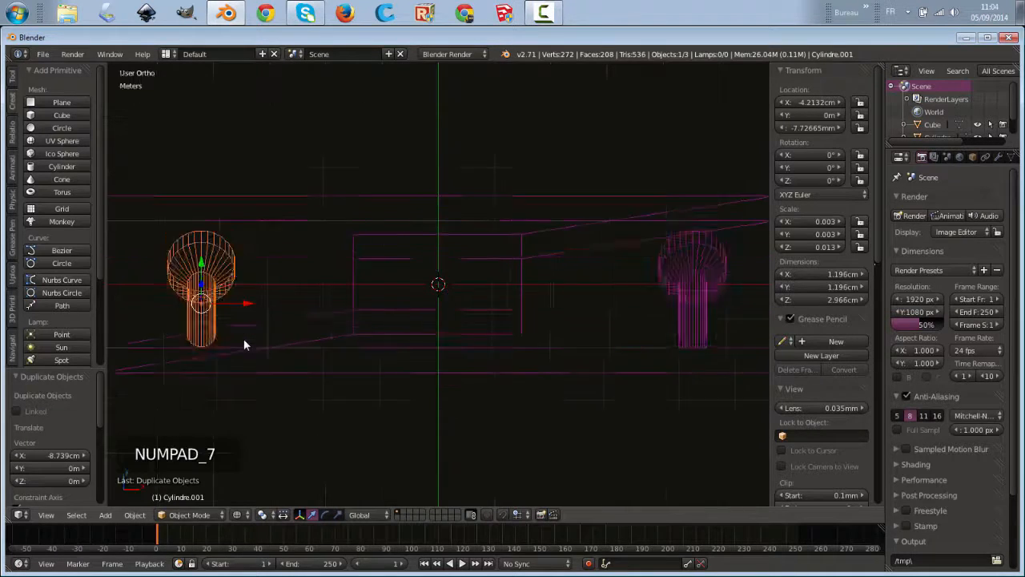
scroll(238, 324, down, 3)
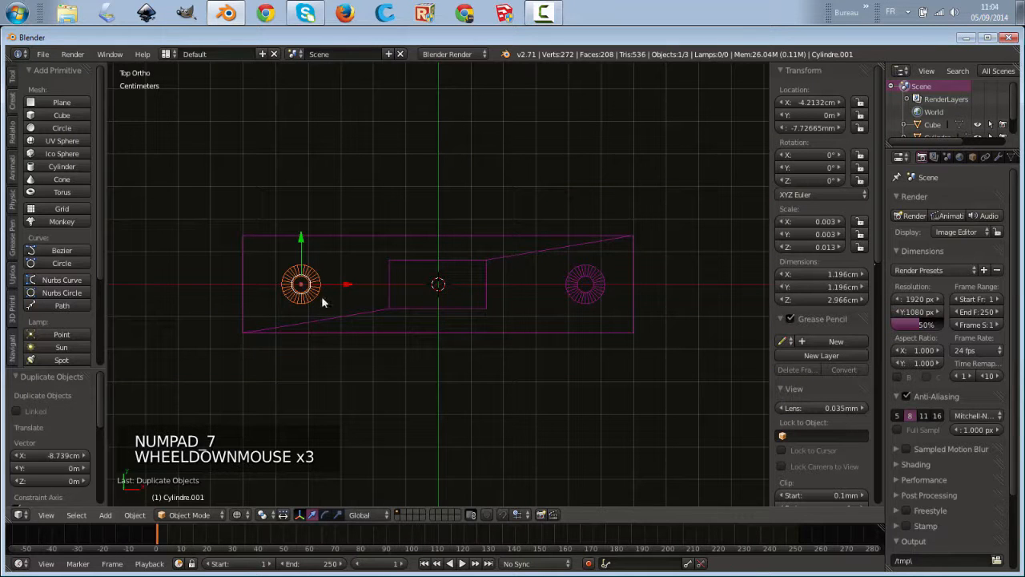
drag(345, 282, 337, 283)
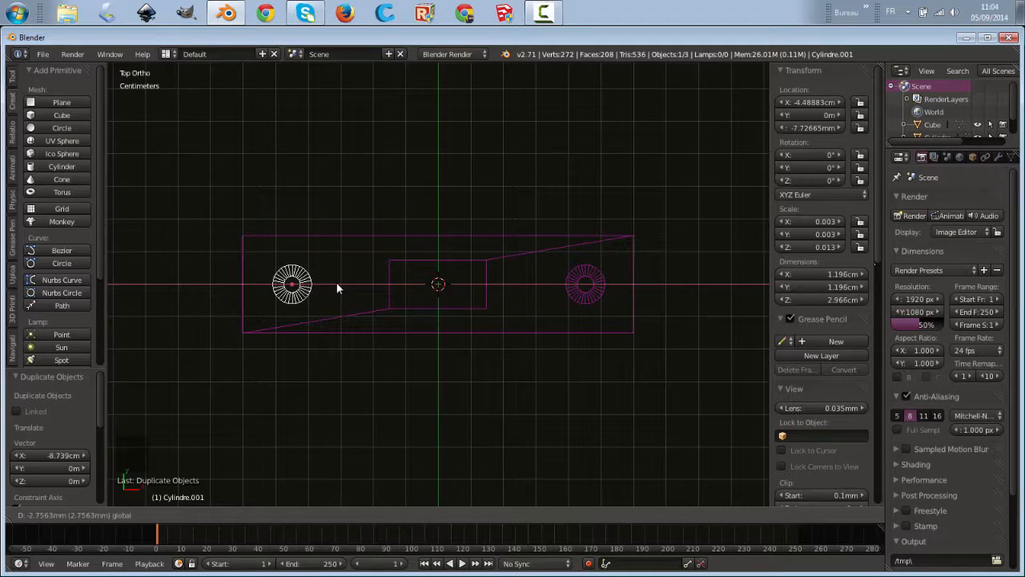
Add a Boolean modifier to the holed block and set its operation to Difference
middle_drag(449, 430, 455, 306)
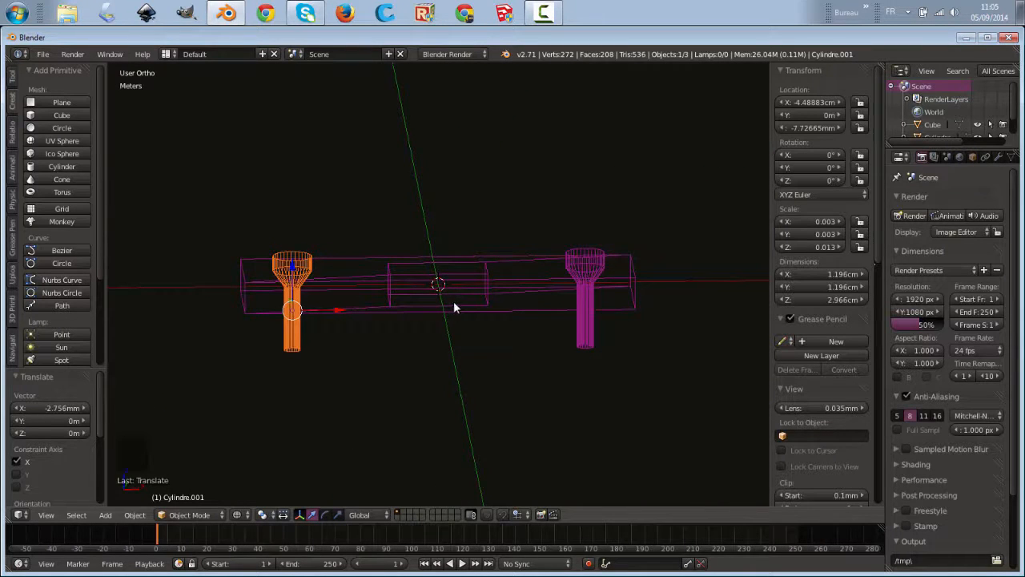
click(998, 157)
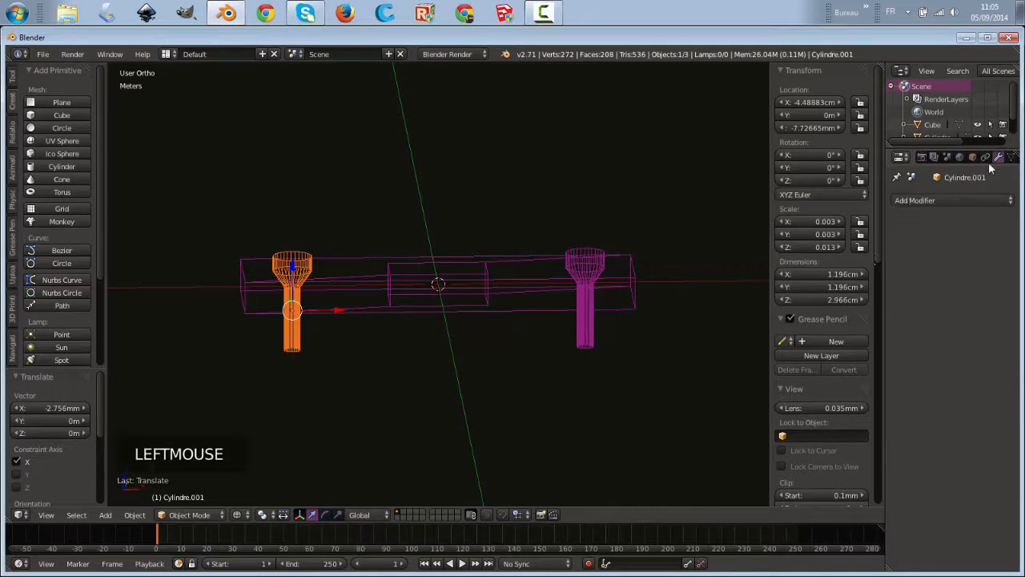
right_click(523, 286)
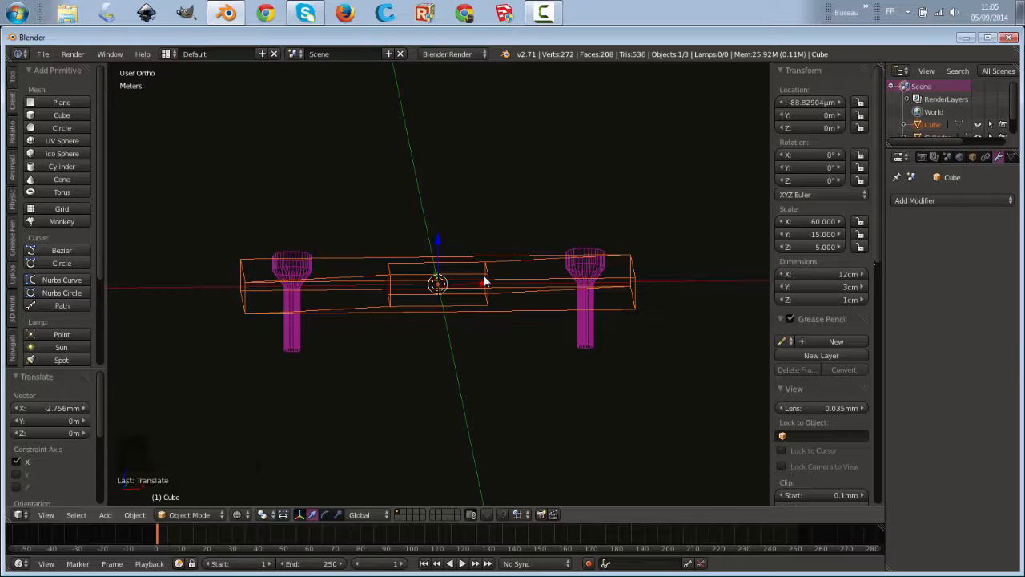
click(945, 198)
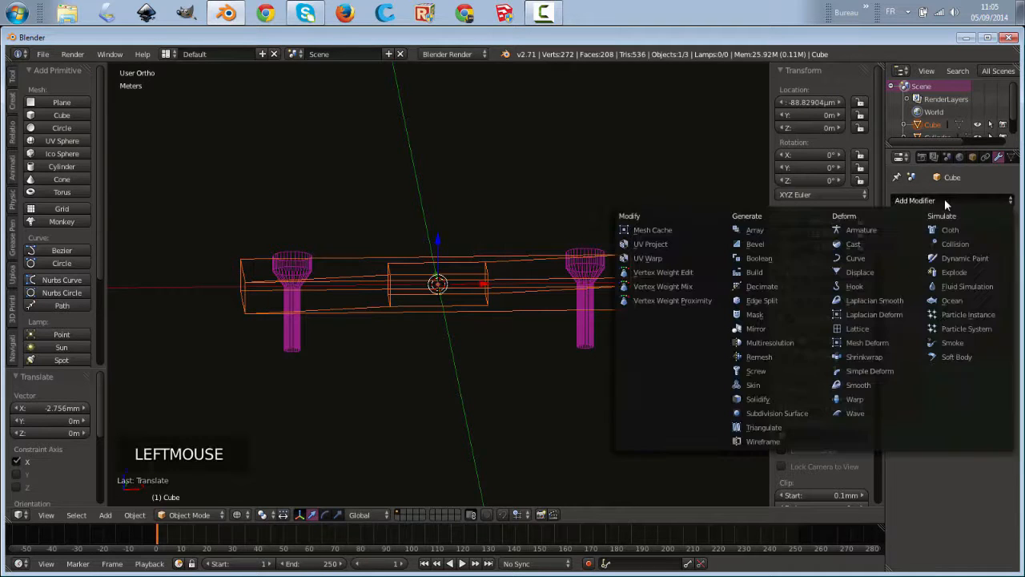
click(763, 258)
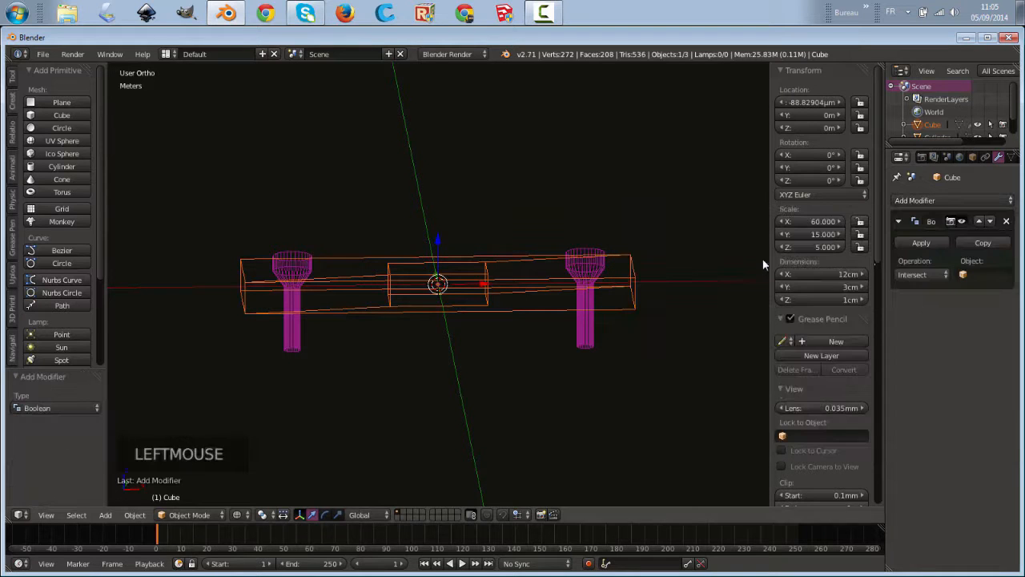
click(944, 274)
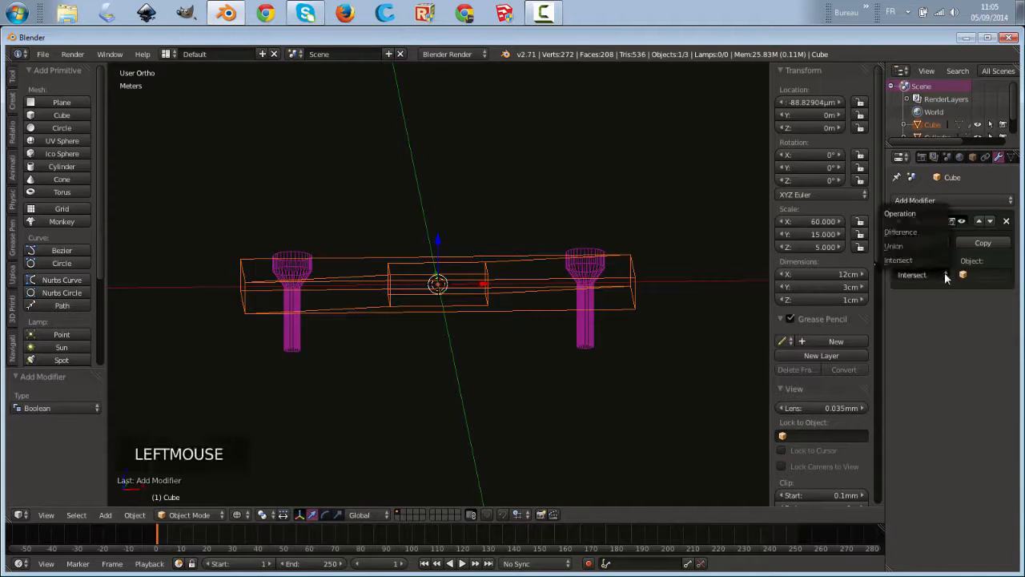
click(909, 231)
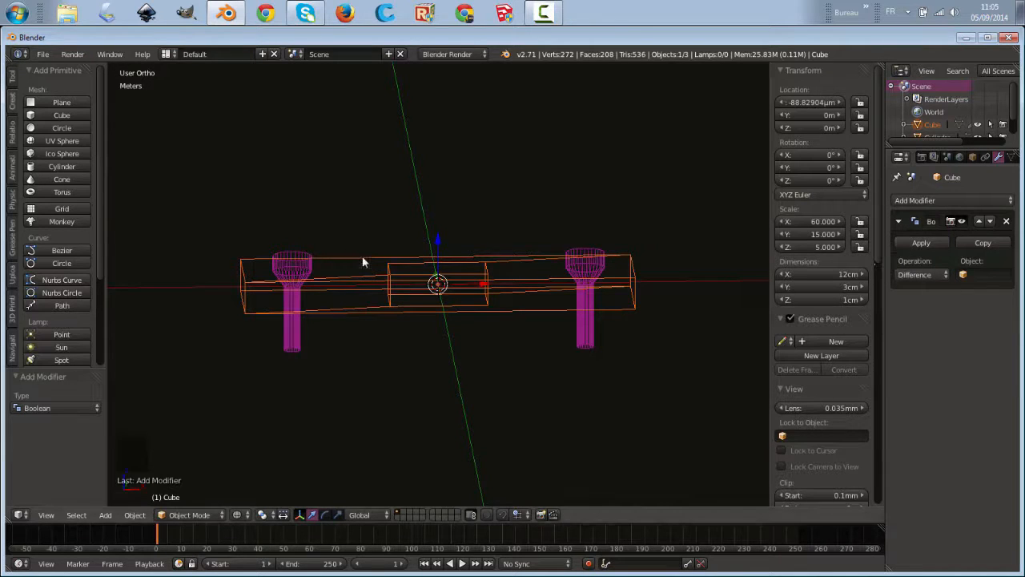
Copy the Boolean modifier, and assign Cylindre as the first modifier's object and Cylindre.001 as the second's
click(995, 247)
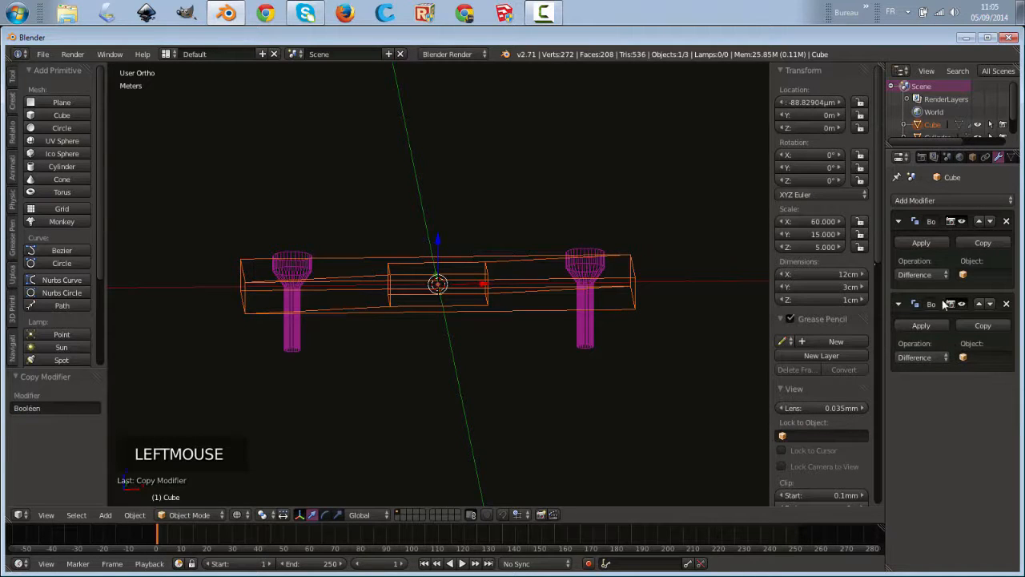
click(975, 274)
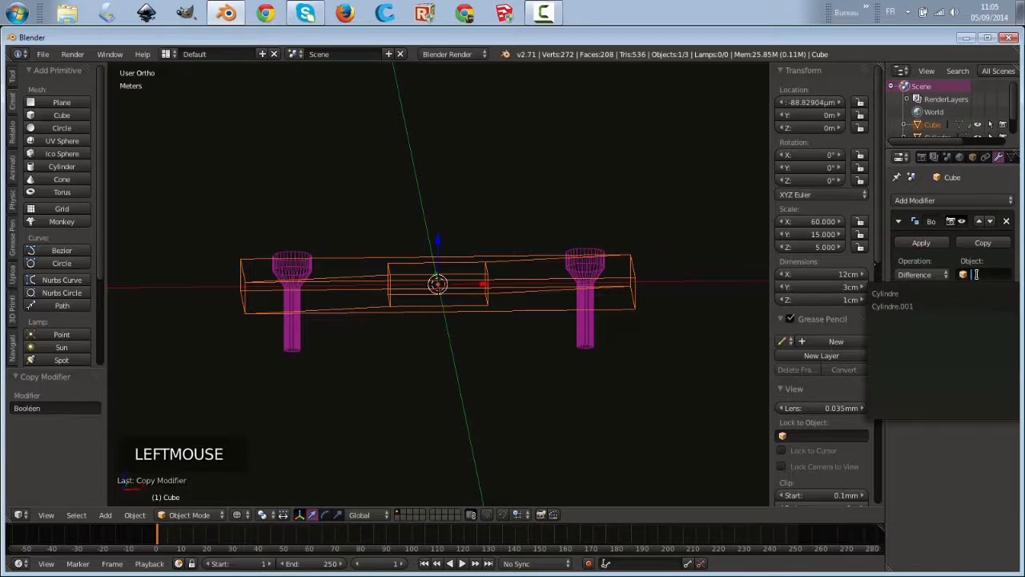
click(931, 295)
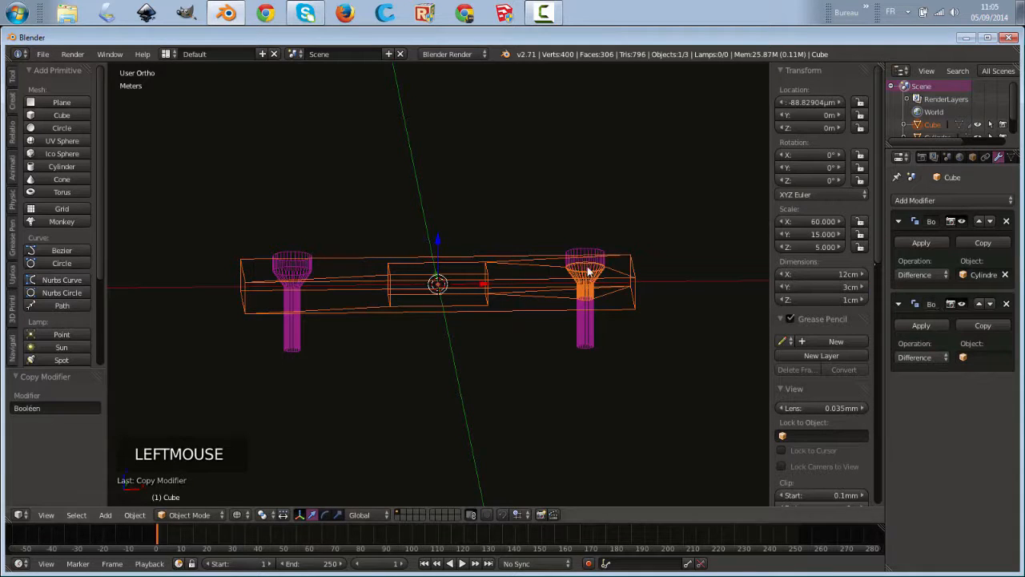
click(984, 357)
click(911, 389)
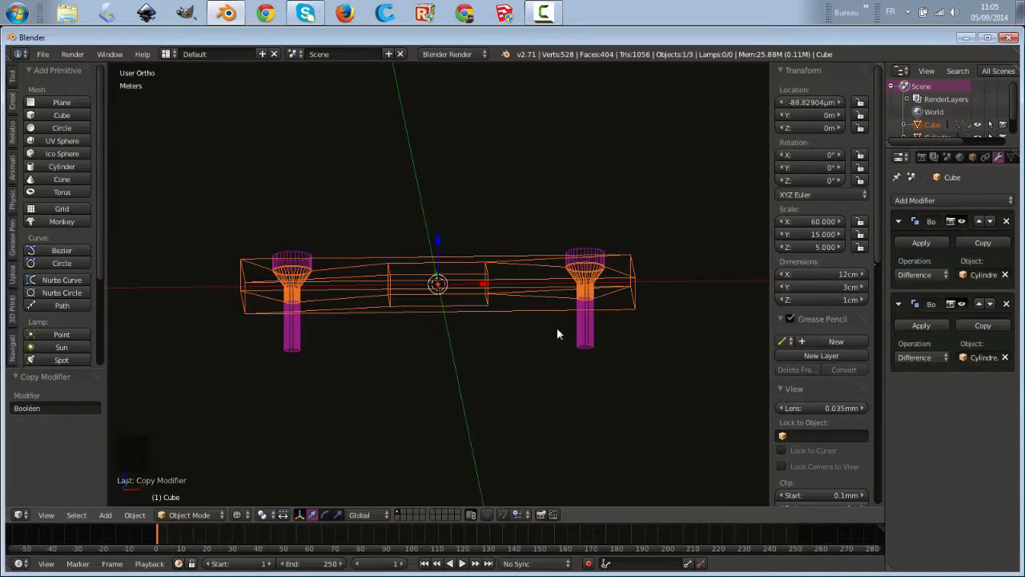
Apply both Boolean modifiers to the block, starting with the copied one
mouse_move(590, 361)
middle_down()
mouse_move(596, 389)
mouse_move(603, 367)
middle_up()
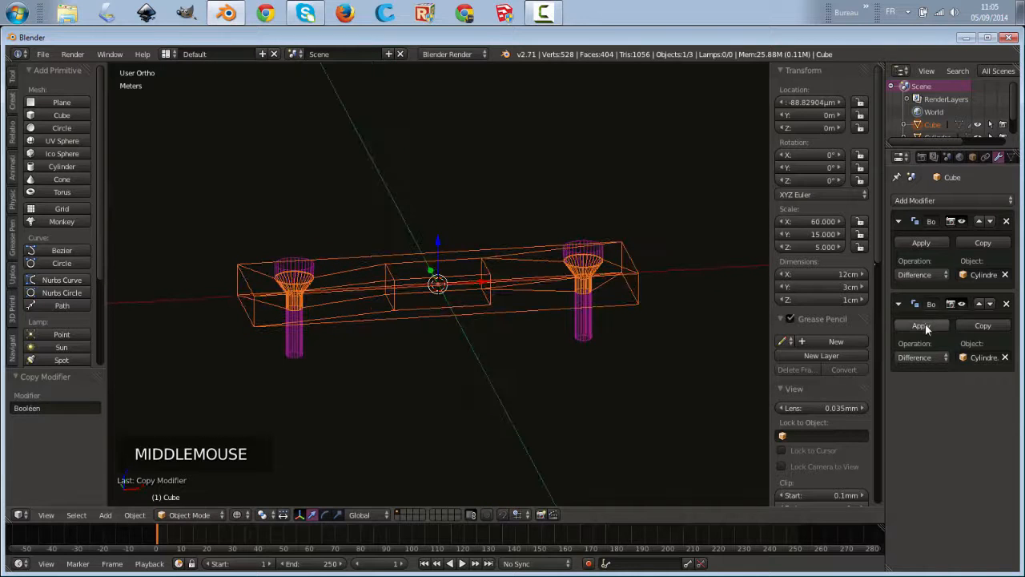
click(925, 324)
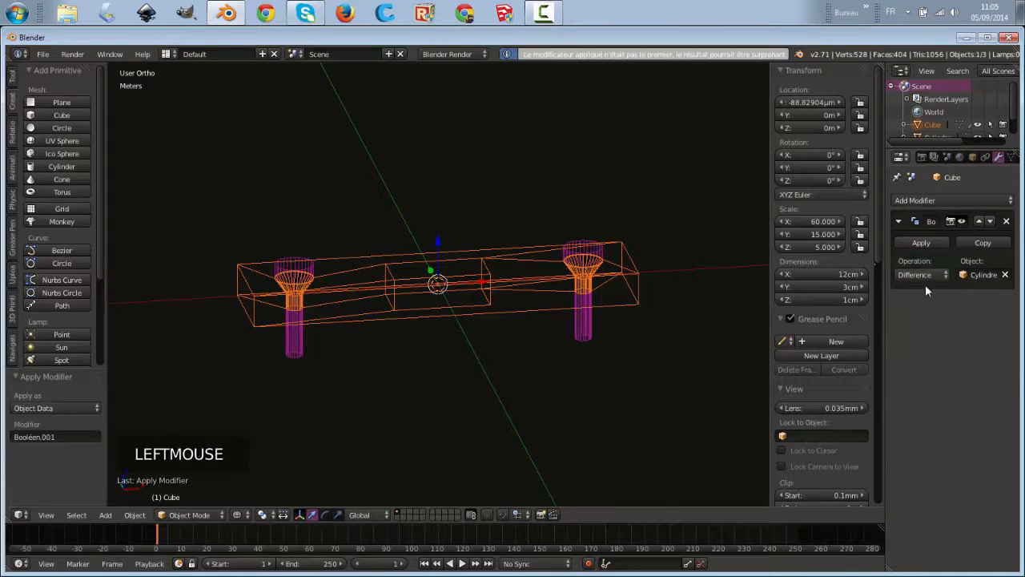
click(920, 244)
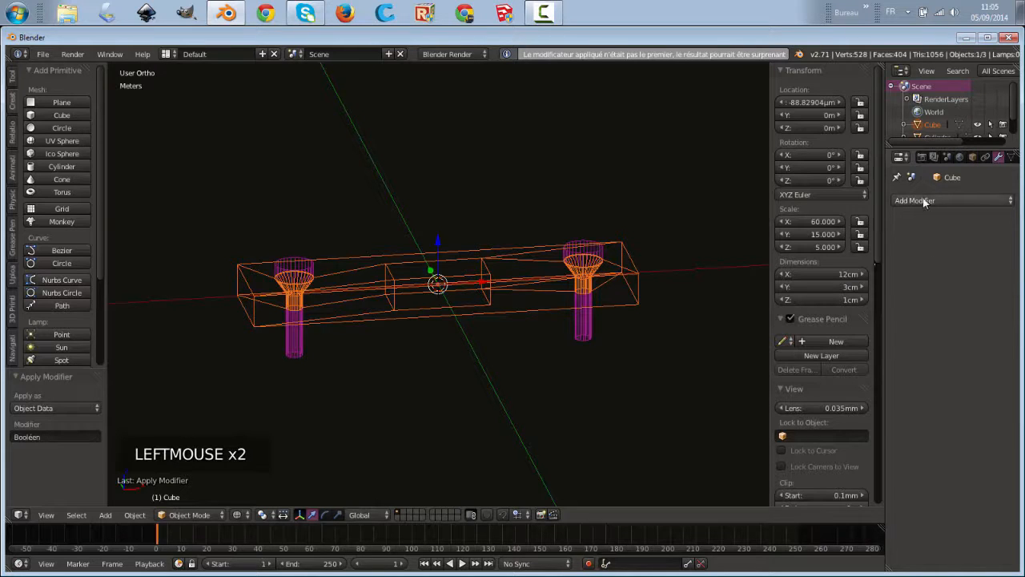
Switch back to solid shading and delete both flared cylinders from the block
middle_drag(694, 292, 675, 352)
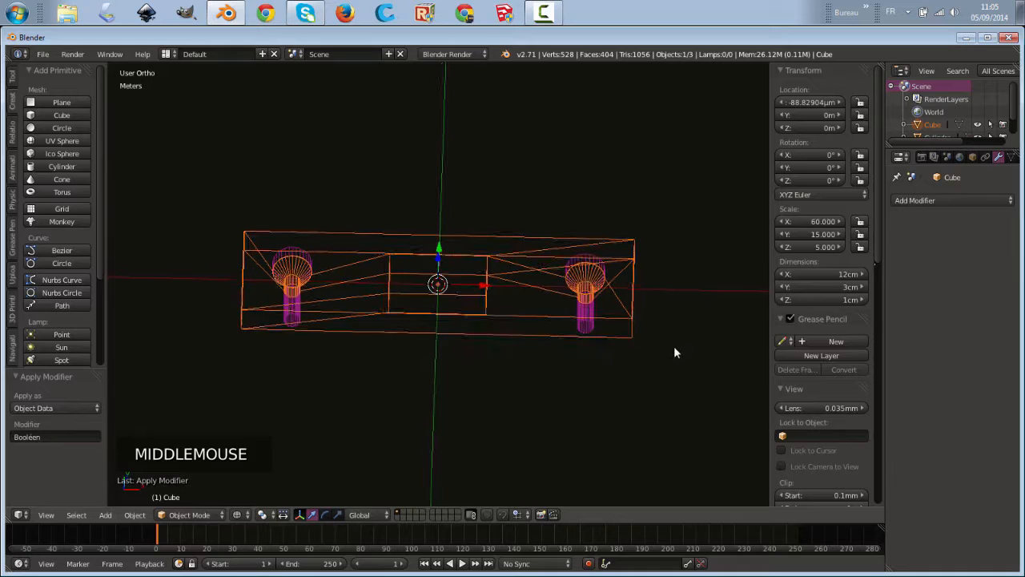
key(z)
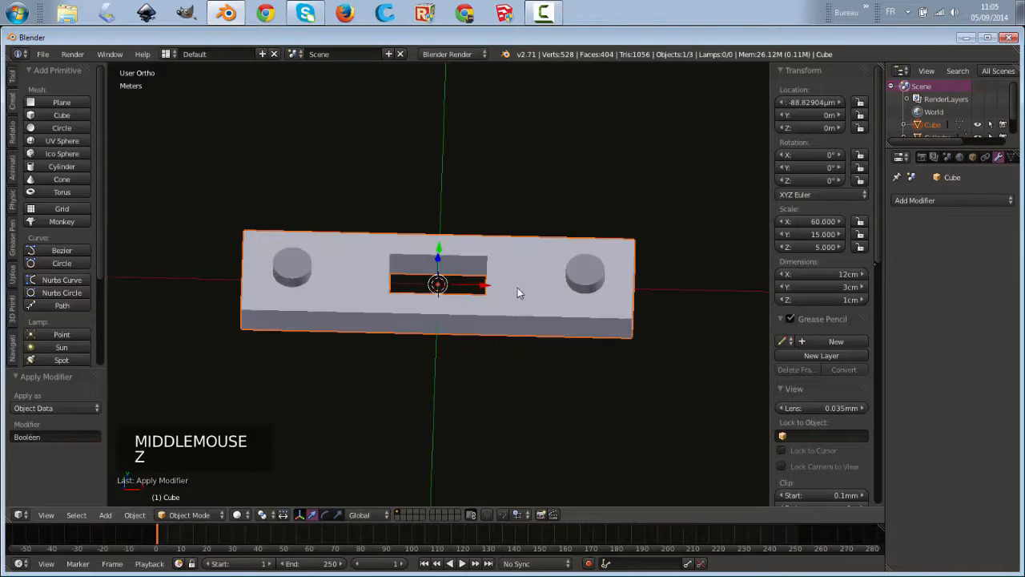
right_click(296, 269)
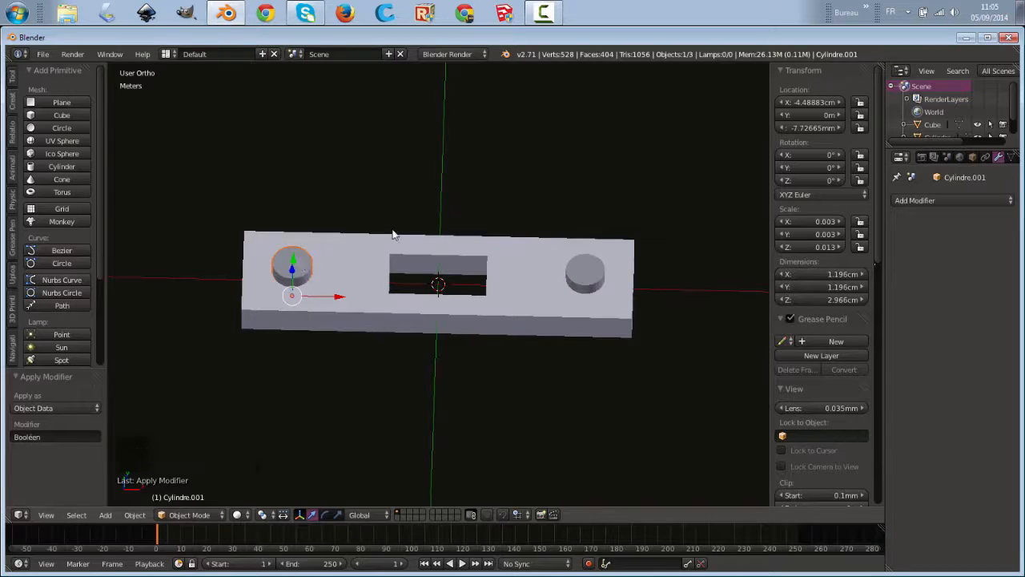
shift+right_click(597, 279)
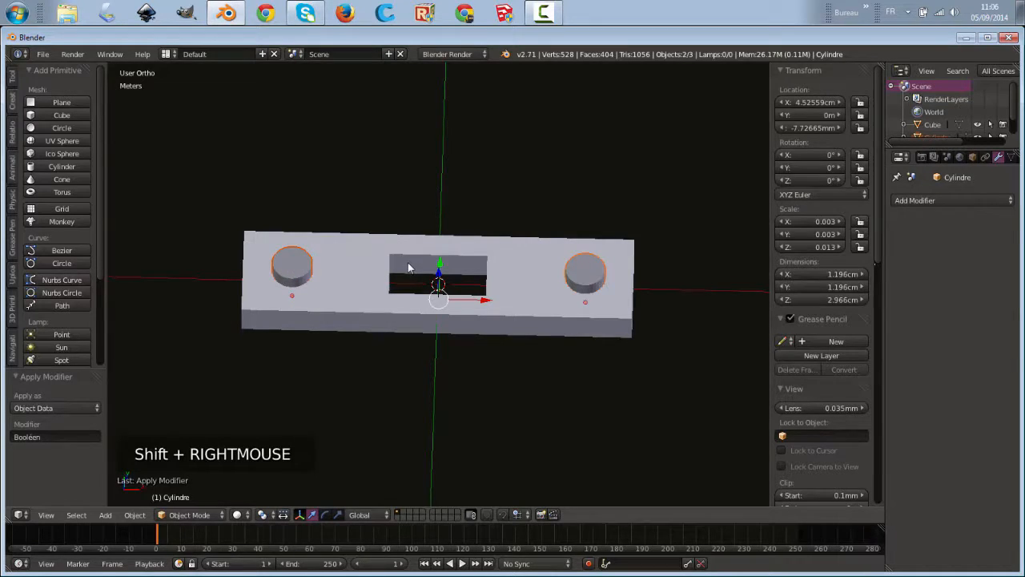
key(x)
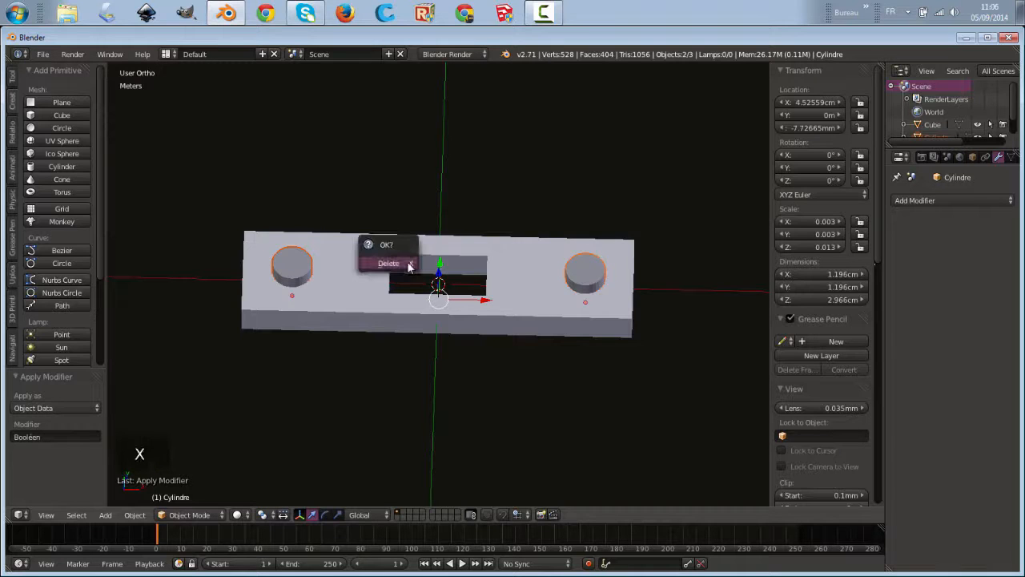
click(406, 268)
Examine the block's rectangular opening and the two countersunk screw holes from different angles
middle_drag(484, 383, 499, 290)
scroll(533, 254, up, 4)
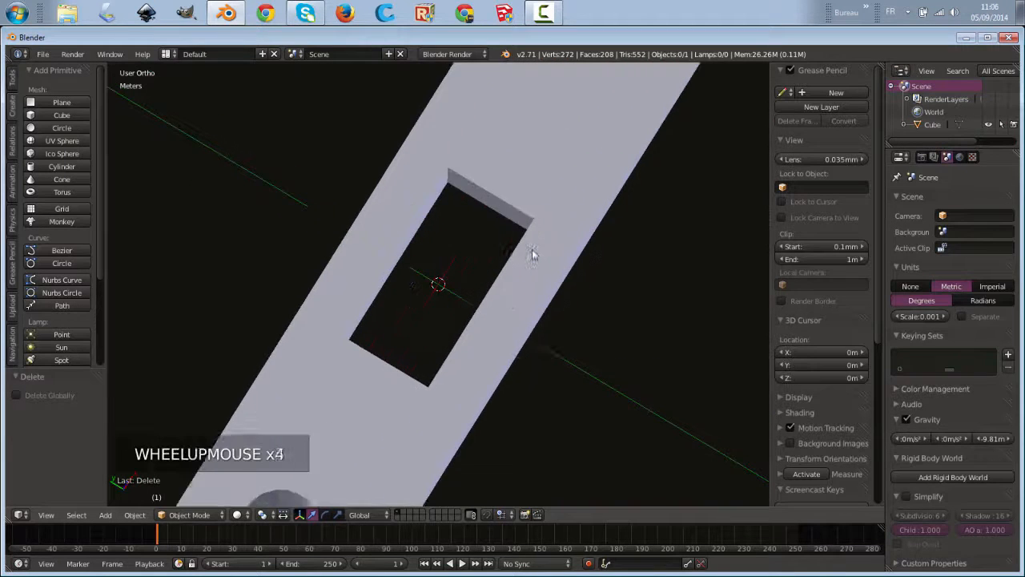
scroll(533, 254, up, 1)
scroll(545, 240, down, 5)
middle_drag(614, 273, 459, 275)
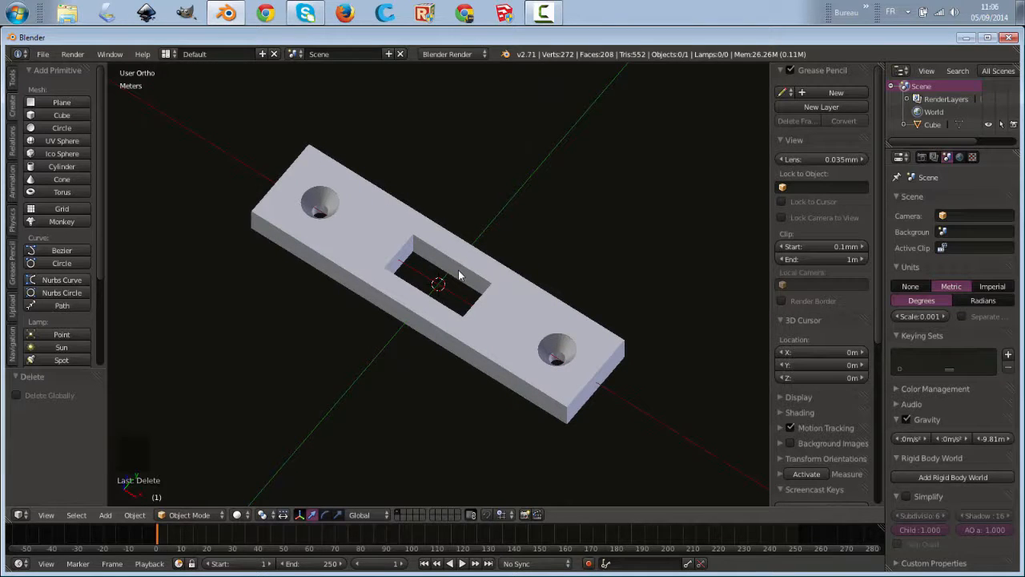